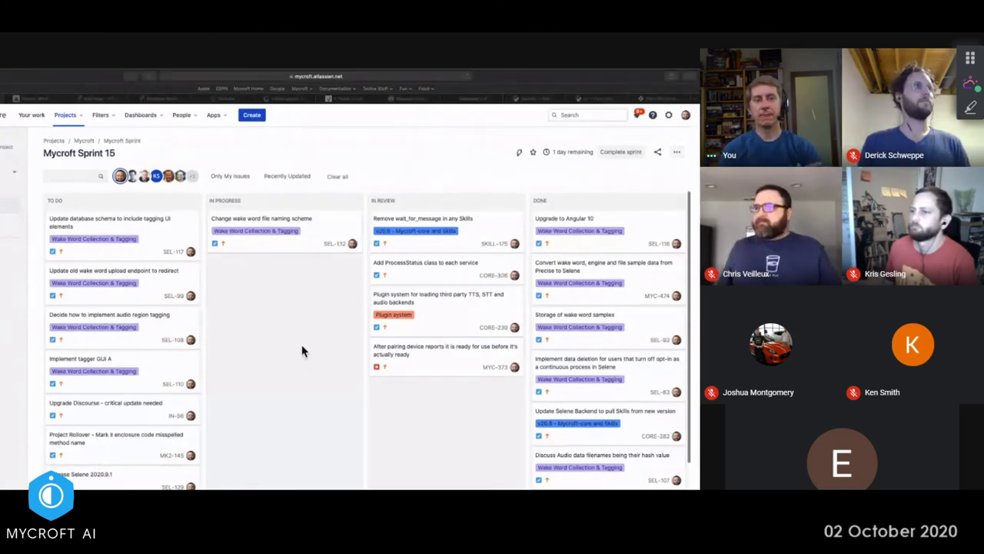
scroll(303, 351, down, 1)
scroll(303, 351, up, 1)
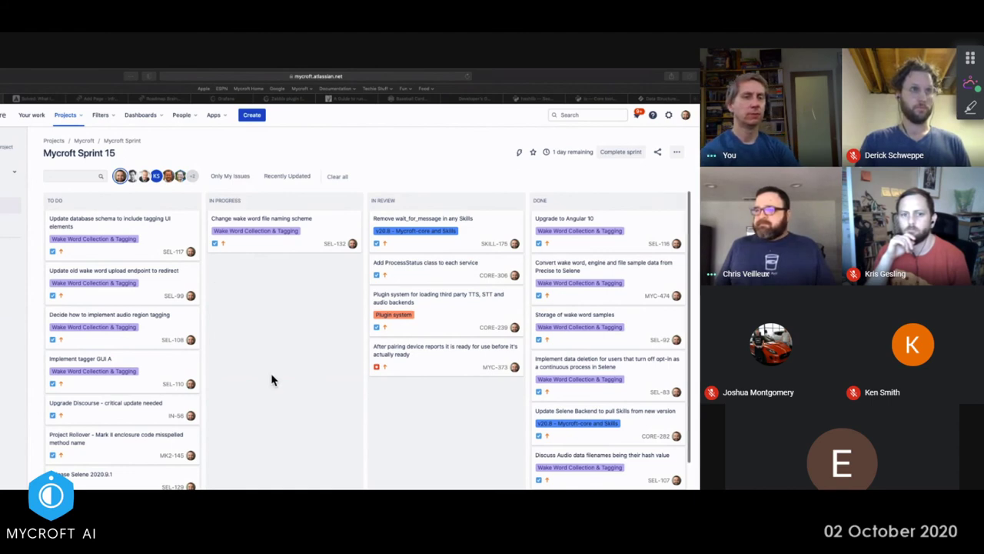
scroll(271, 379, down, 2)
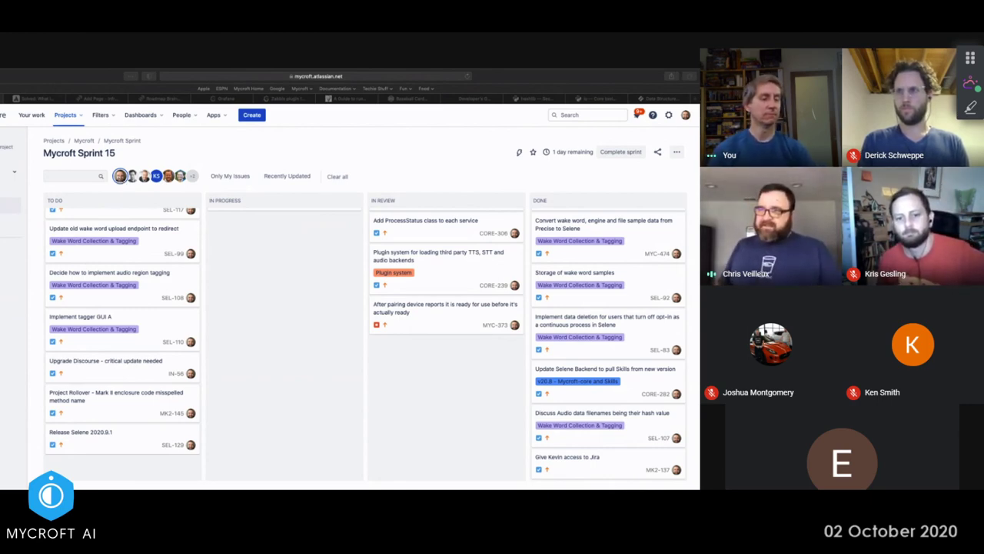
- Comment on Upgrade Discourse: clean up backups, keep 30 days, monthly for two years, yearly after
click(130, 371)
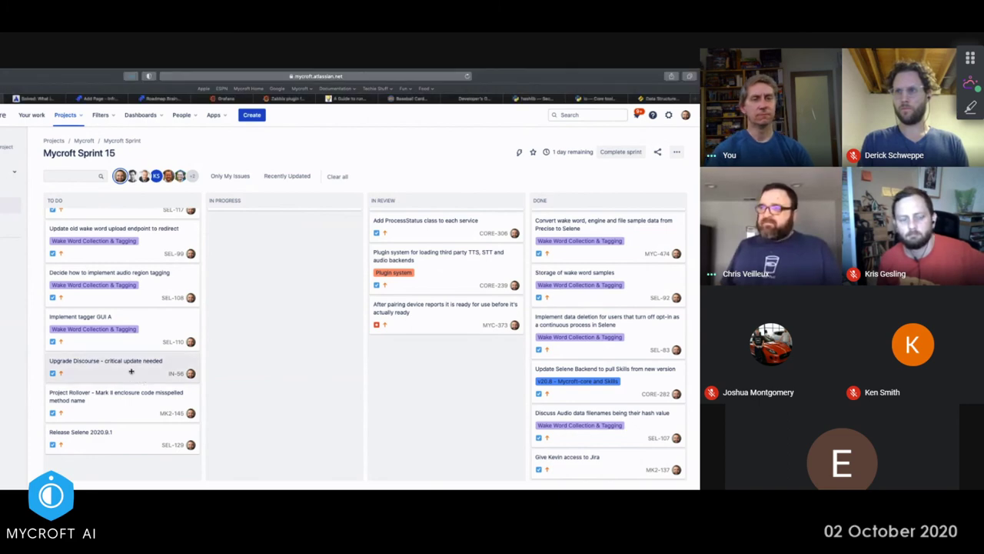
scroll(131, 371, up, 1)
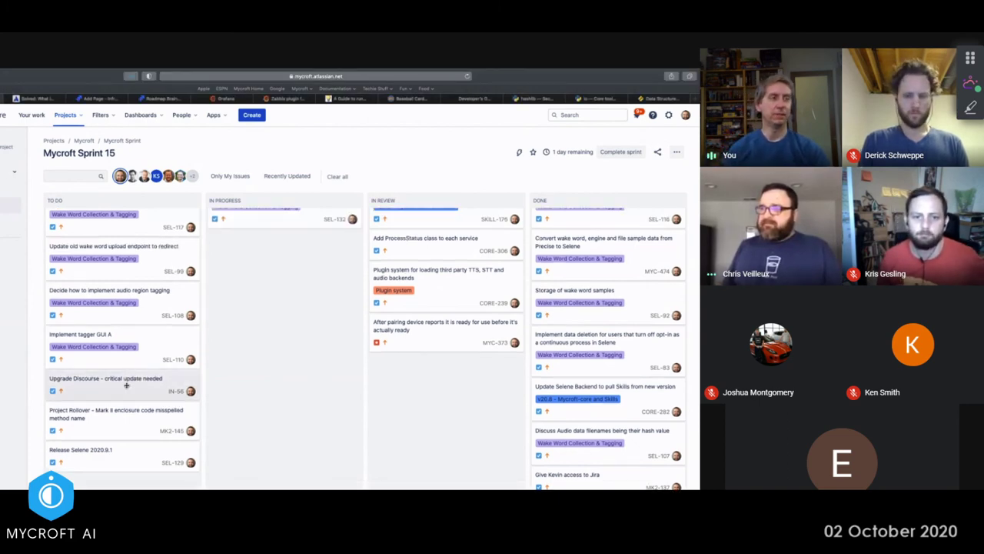
click(126, 384)
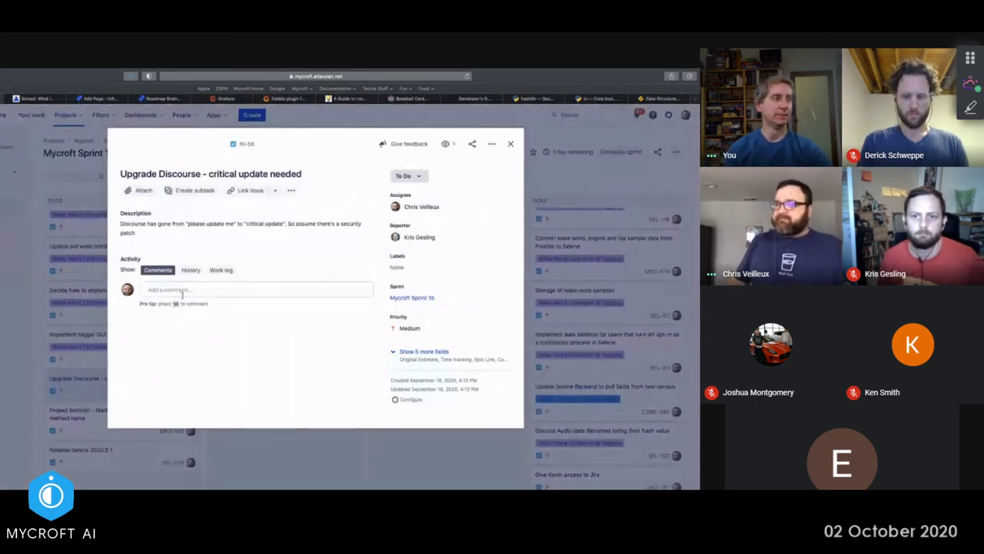
click(182, 290)
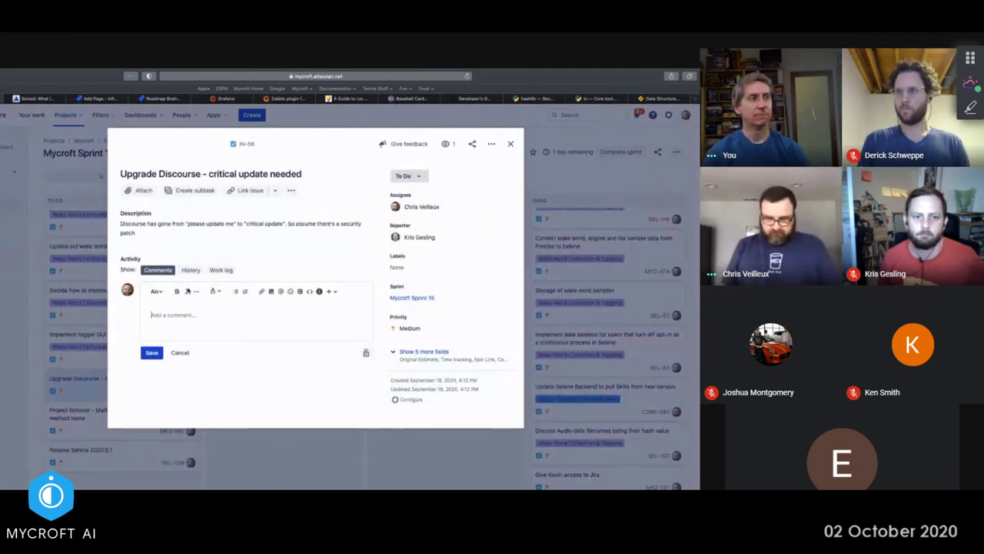
text(Clean up backup file)
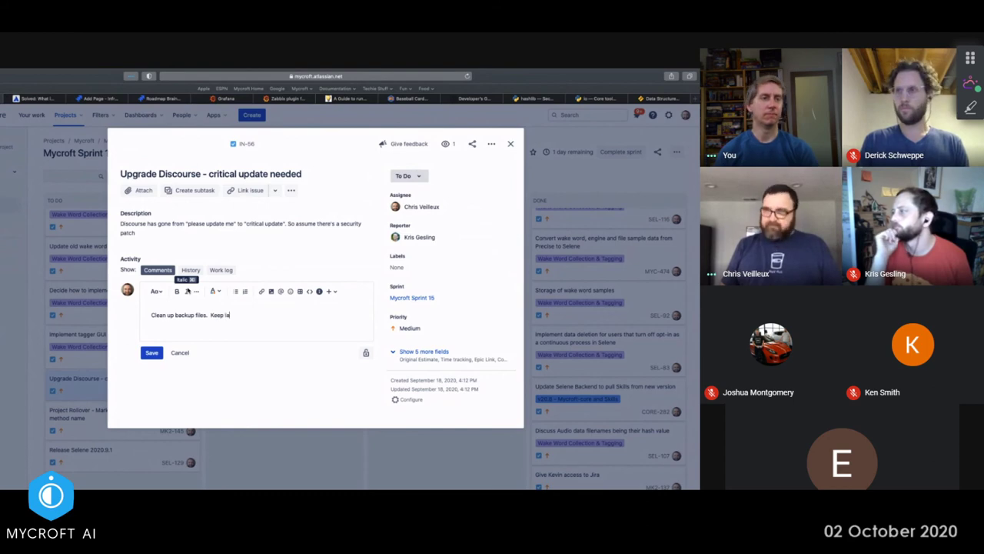
text(s.  Keep last 30 days and every mo)
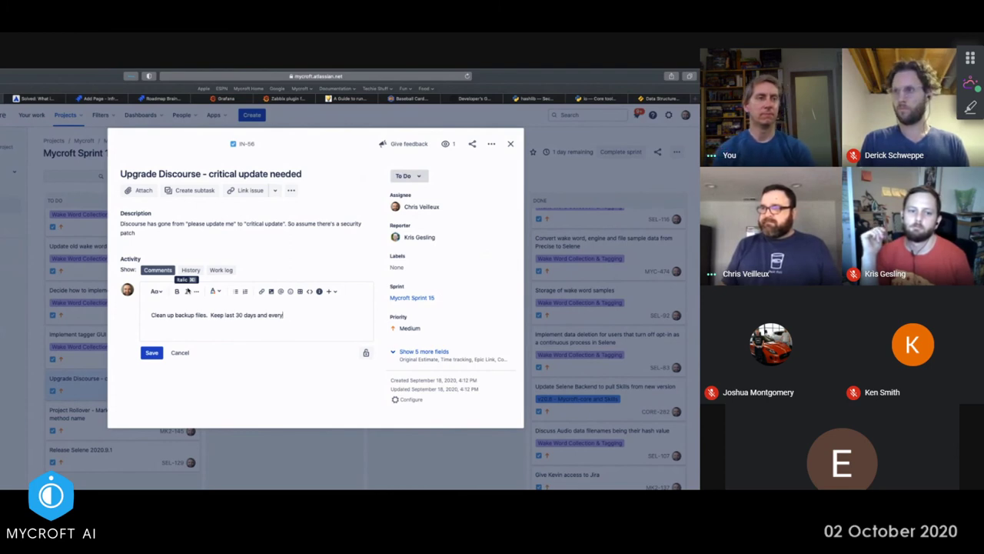
key(BackSpace)
key(BackSpace)
key(BackSpace)
text(one per month for)
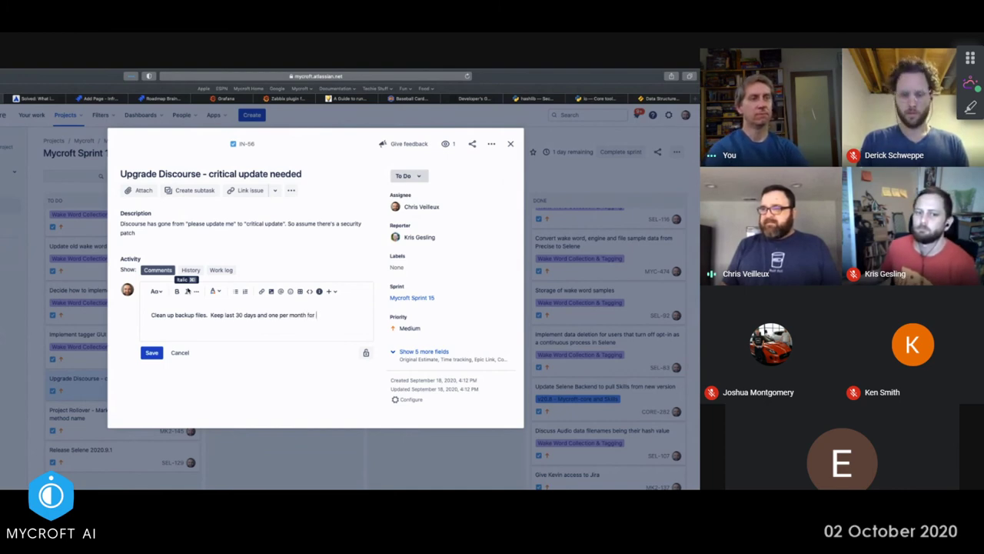
text(st two years. Yearly after that.)
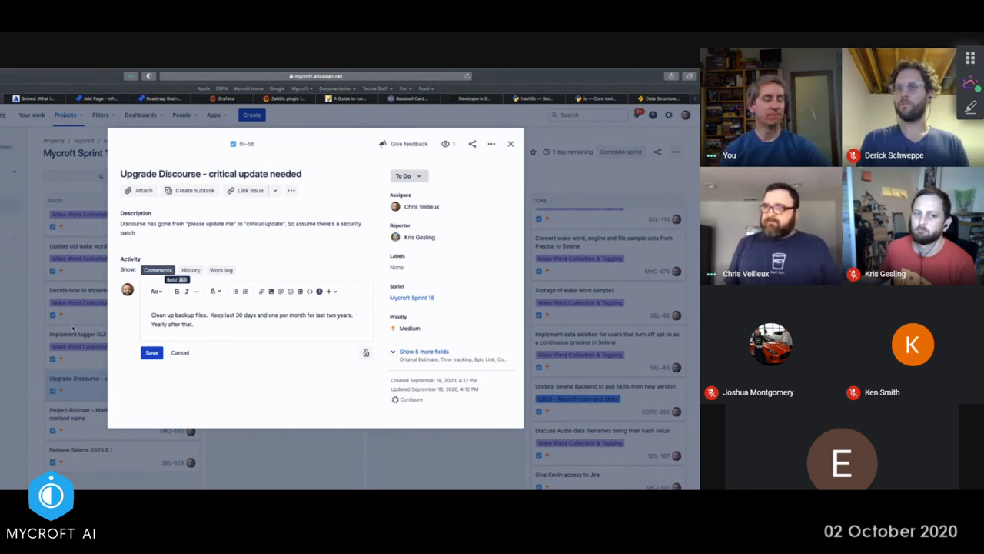
click(150, 354)
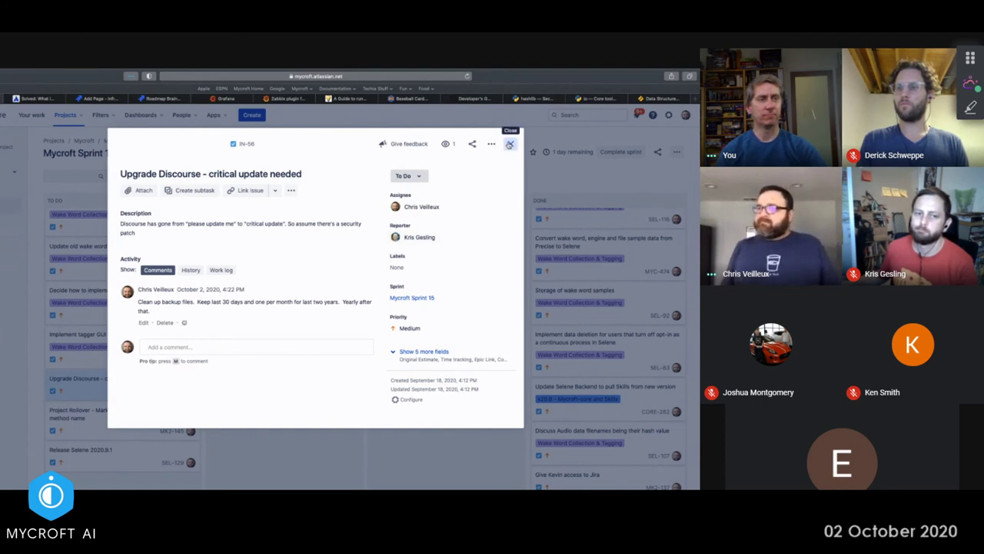
- Close the issue and filter the Sprint 15 board to the teammate with the Mark II hardware cards
click(509, 144)
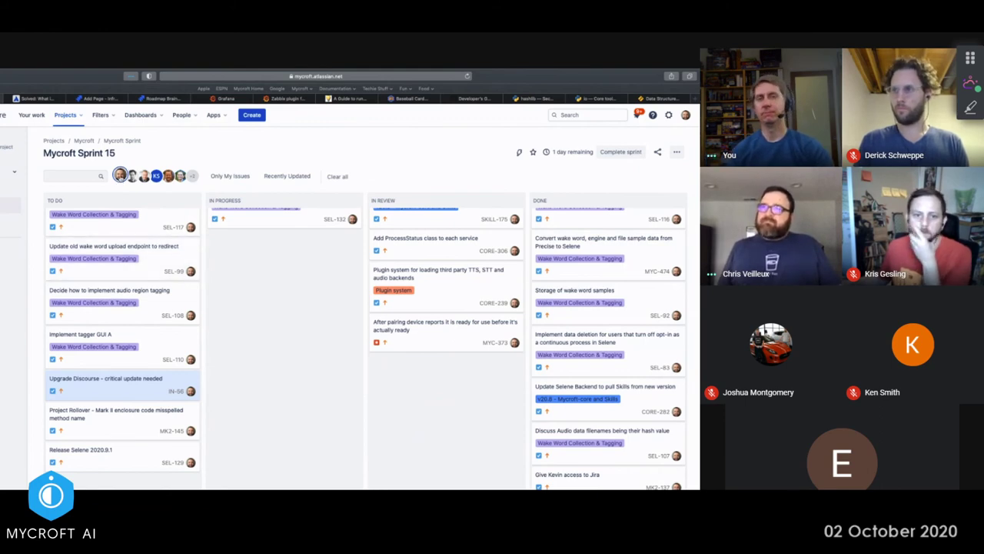
click(120, 176)
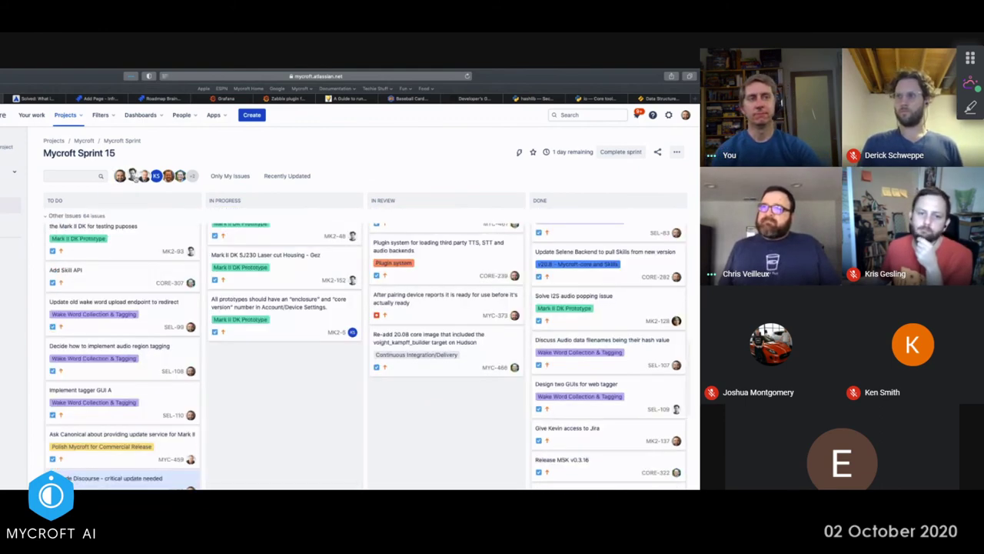
click(133, 175)
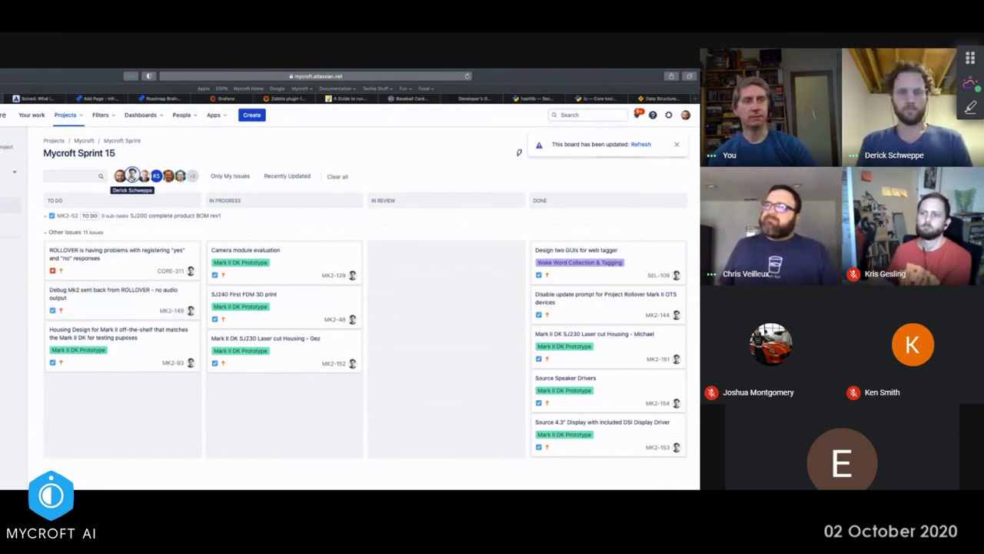
- Swap the avatar filter to Ken Smith, showing the SJ201 stereo audio card and four In Progress cards
click(133, 175)
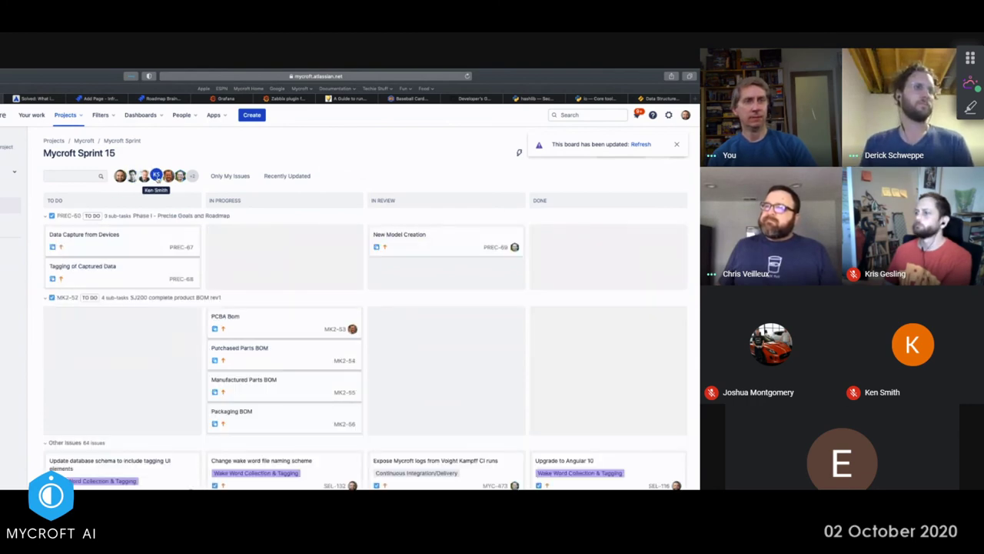
click(157, 176)
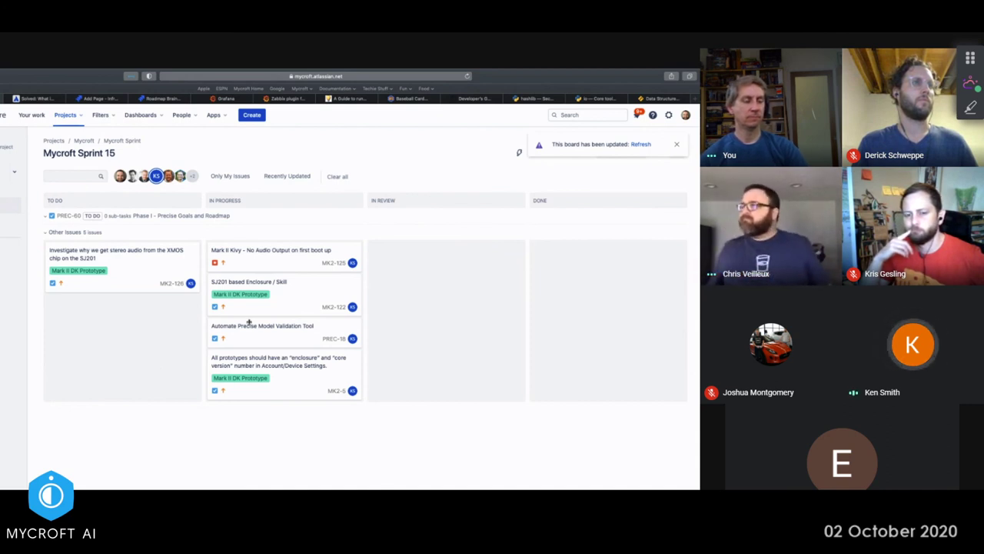
- Reload the board for recent changes while keeping the same teammate's six issues shown
click(642, 145)
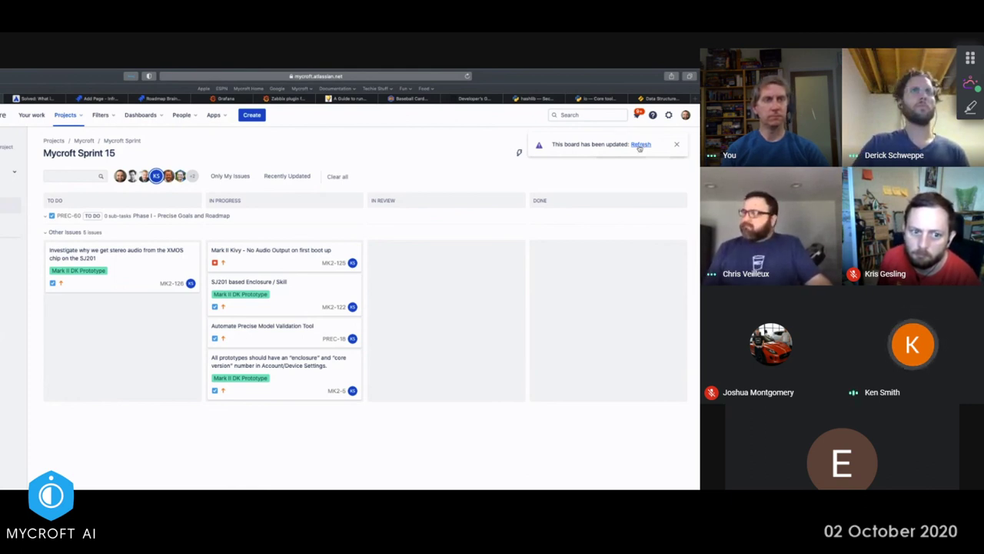
- Refresh the board and dismiss the MK2-125 card menu, leaving the Kivy no-audio card in Done
click(639, 146)
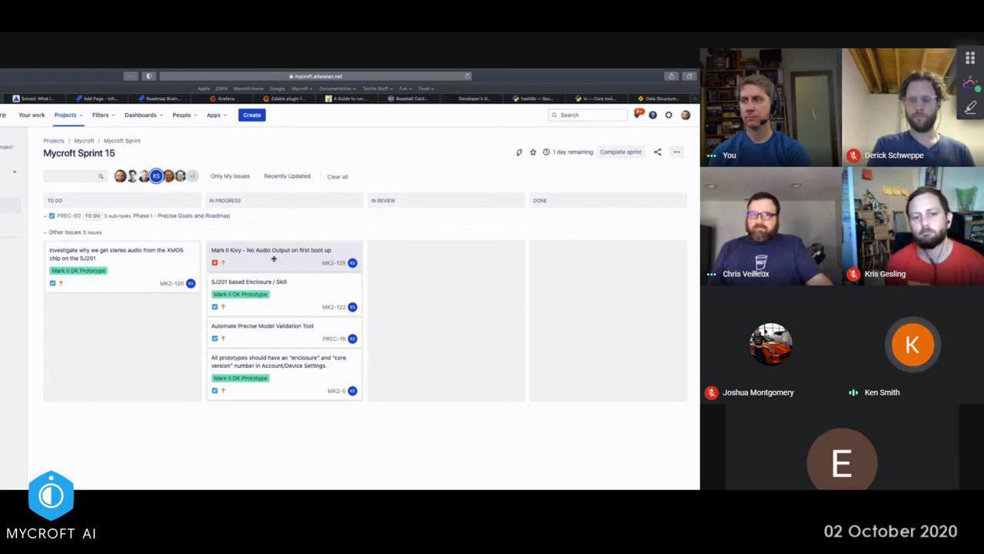
right_click(273, 260)
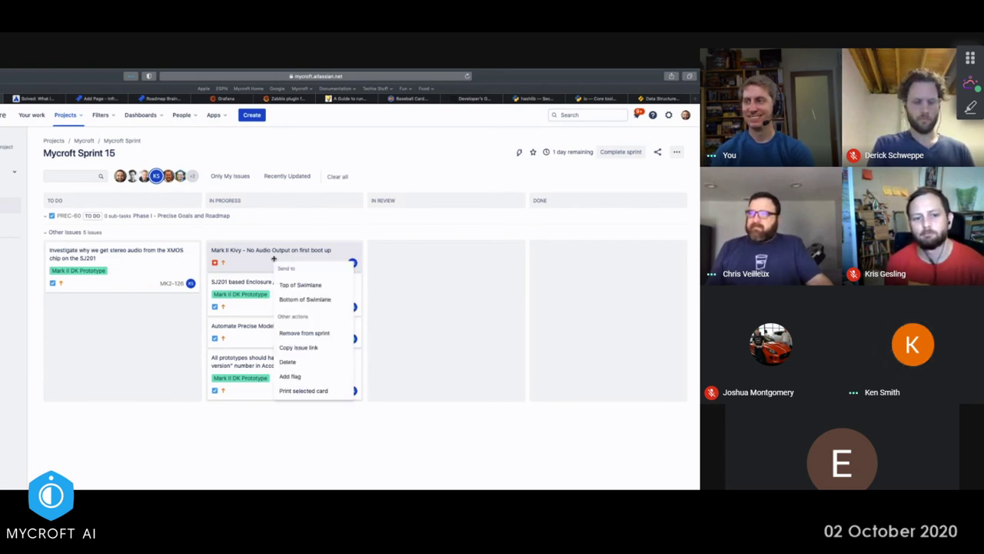
key(Escape)
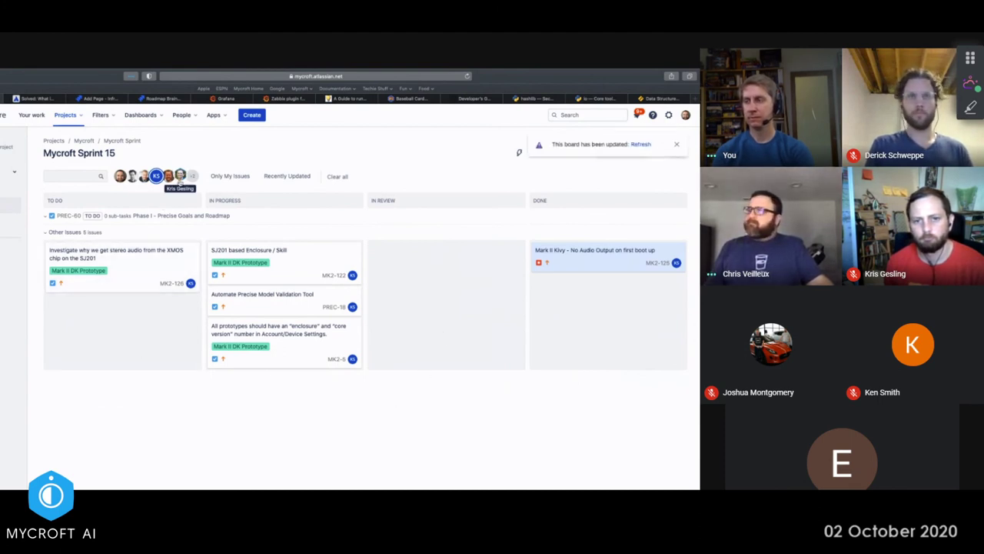
- Dismiss the update banner and swap the filter to the teammate with 22 cards
click(641, 144)
click(180, 175)
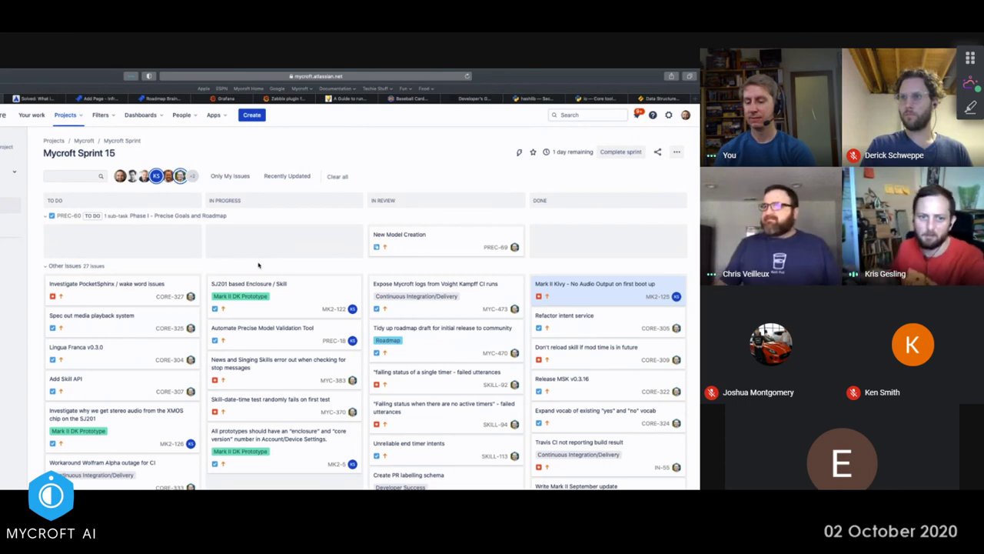
click(156, 178)
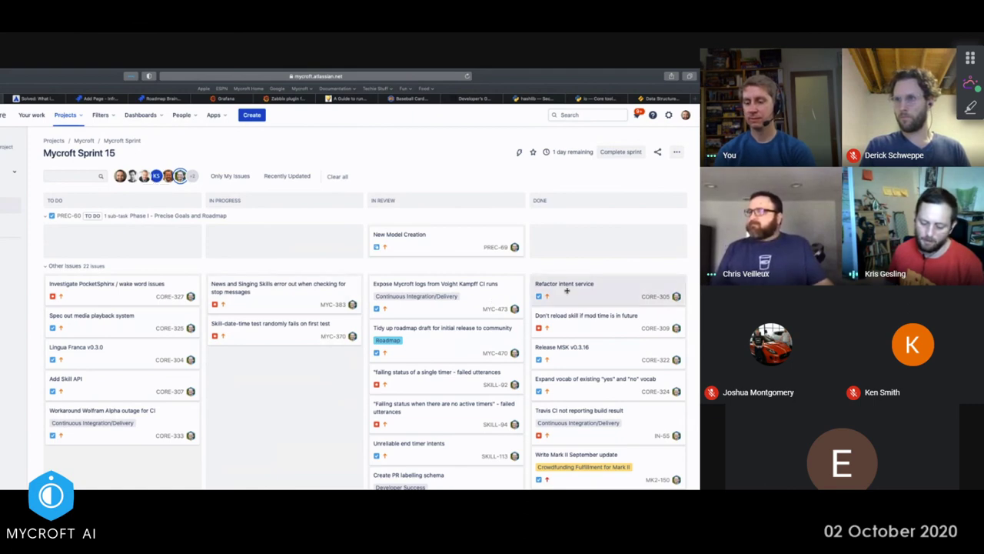
scroll(586, 260, down, 1)
scroll(586, 260, down, 1)
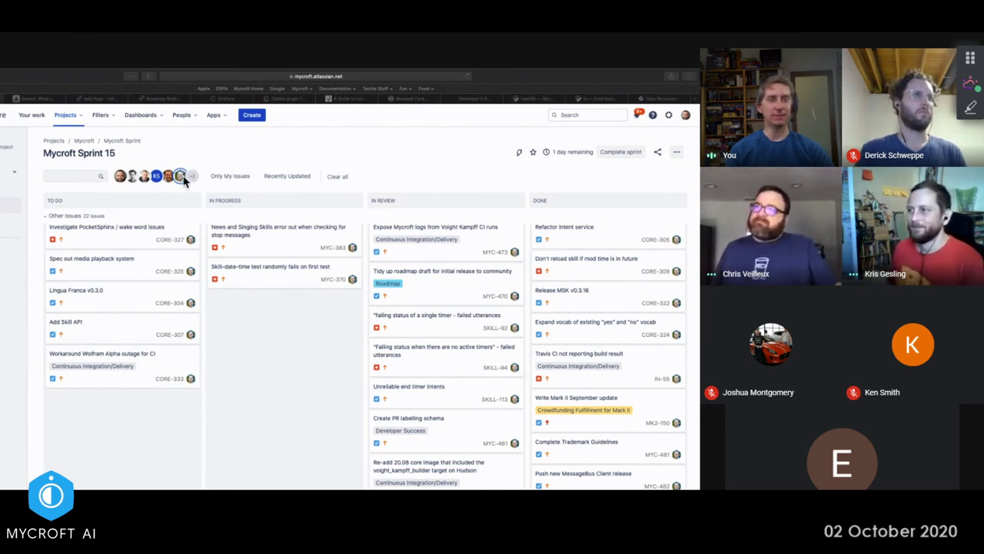
- Filter to the next teammate's hardware issues: PCBA BOM, SJ201 evaluation, XMOS audio-output proof
click(183, 179)
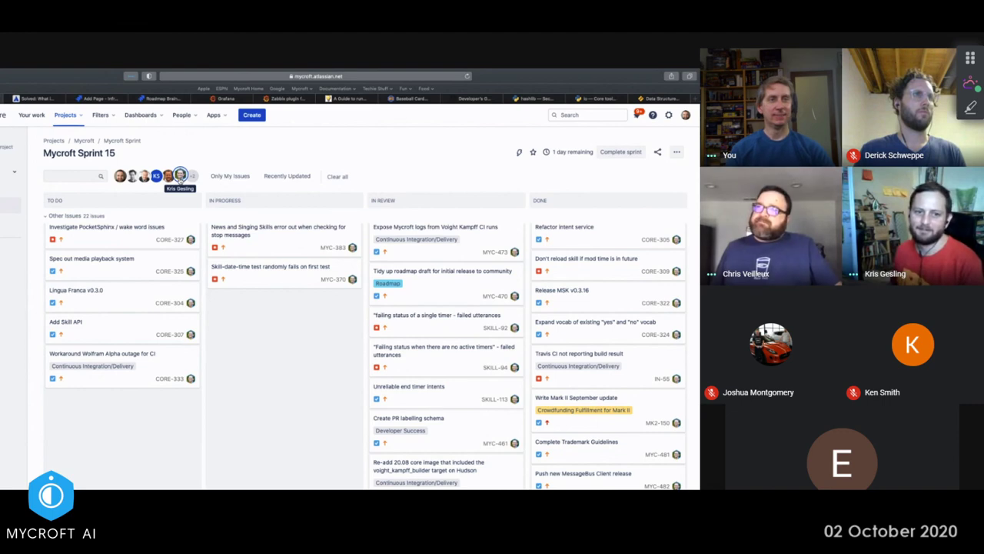
click(180, 176)
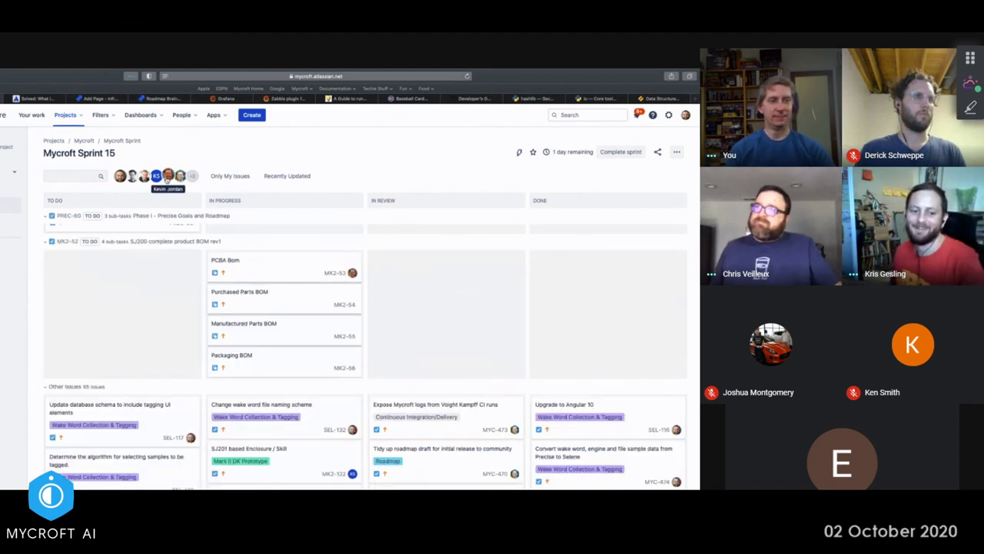
click(167, 177)
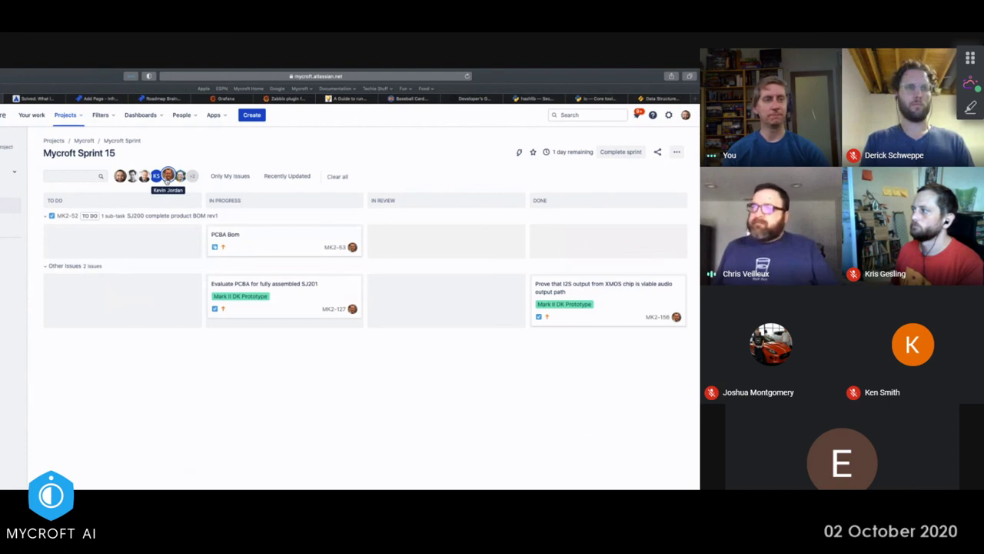
click(167, 175)
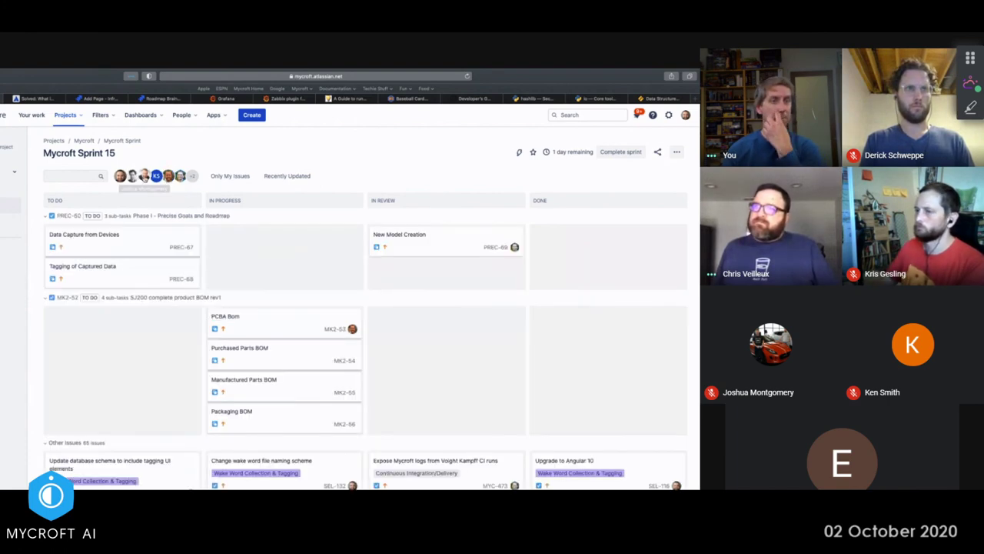
click(143, 175)
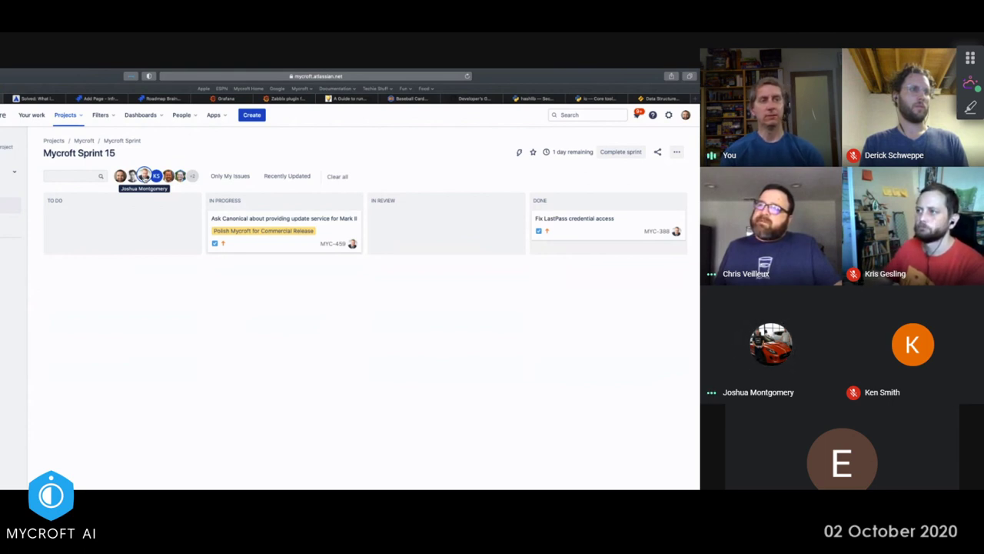
- Use the +2 assignee list to show the teammate with the dev kit plan and two SJ201 fixes
click(144, 176)
click(190, 177)
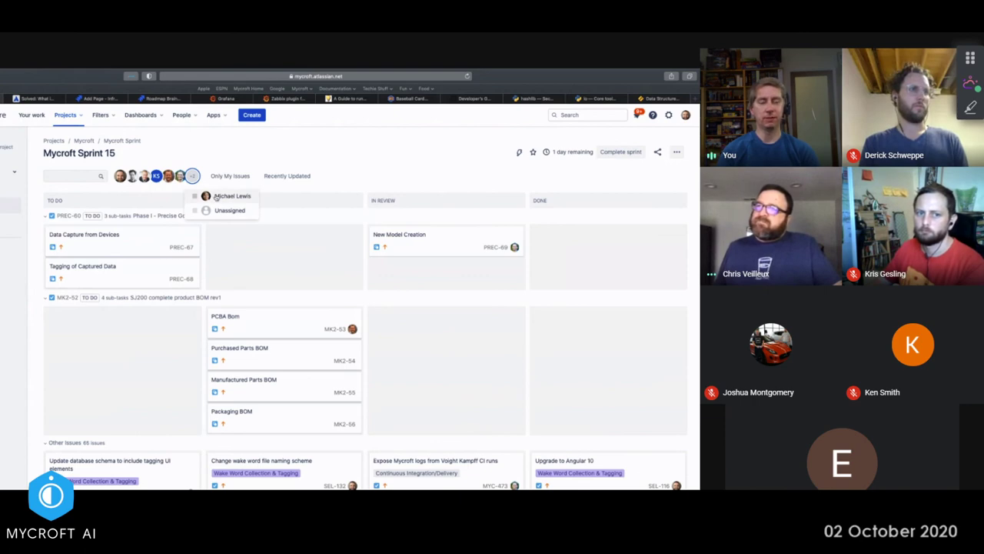
click(144, 175)
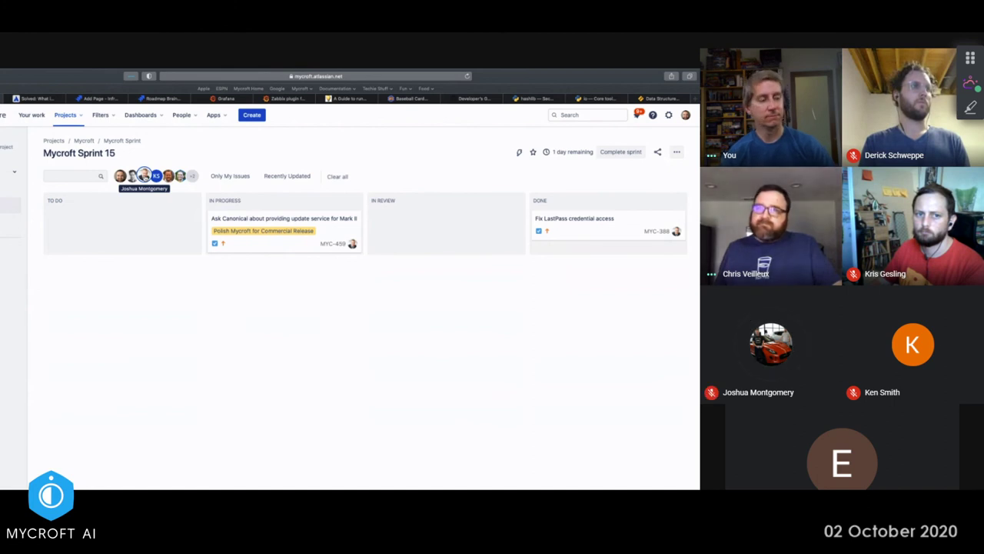
click(144, 175)
click(193, 176)
click(223, 196)
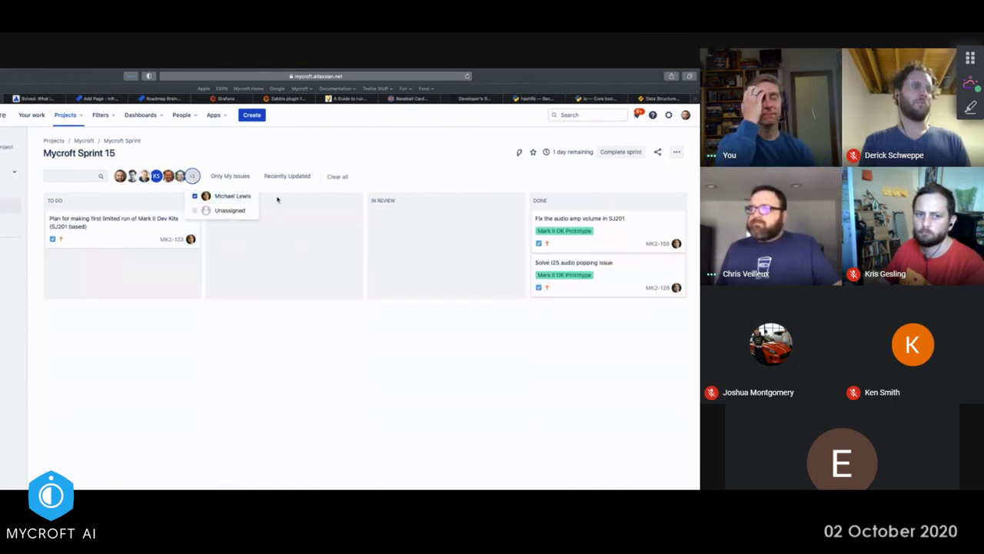
click(158, 334)
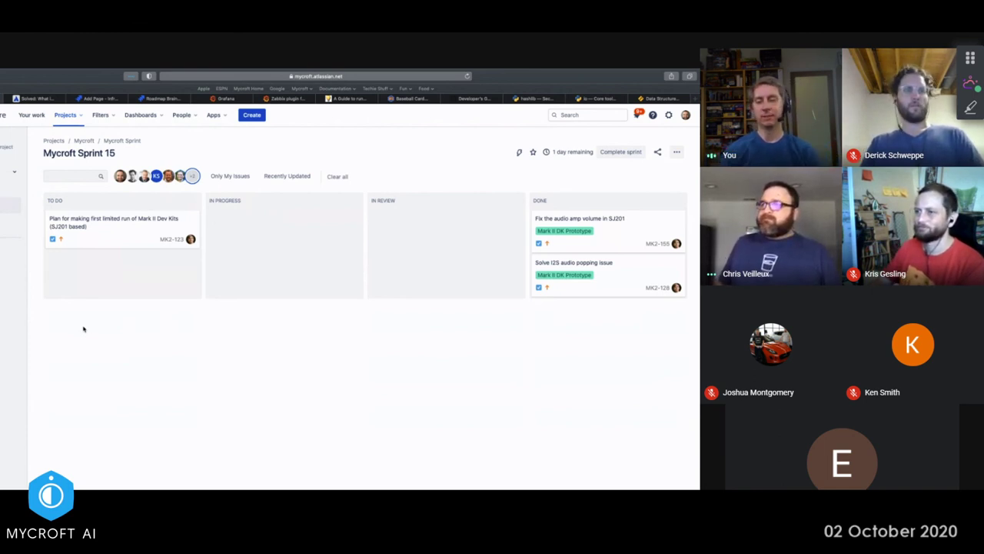
- Move MK2-123, the Mark II dev kit run planning card, into In Progress, emptying To Do
drag(104, 236, 249, 240)
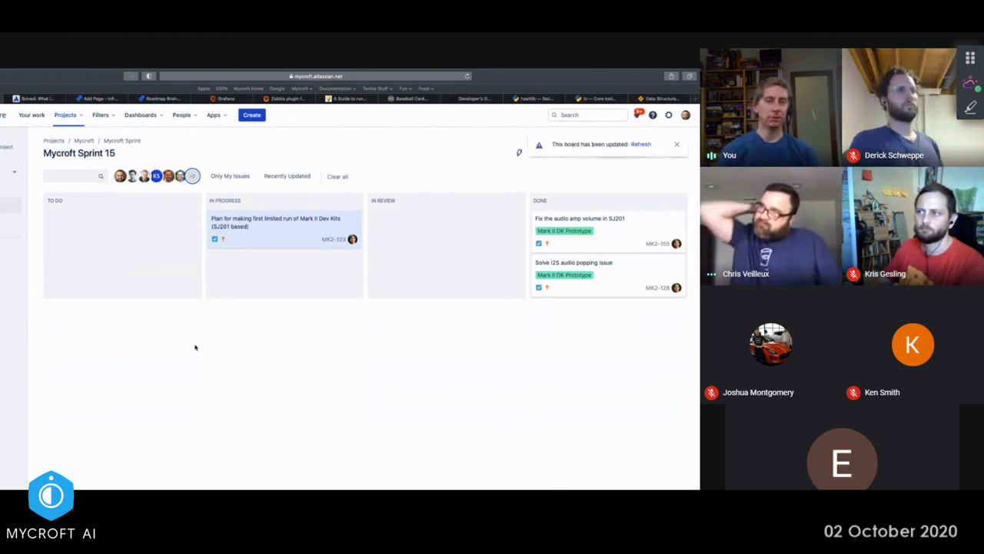
- Dismiss the refresh notice and filter the Sprint 15 board to Unassigned issues only
click(639, 144)
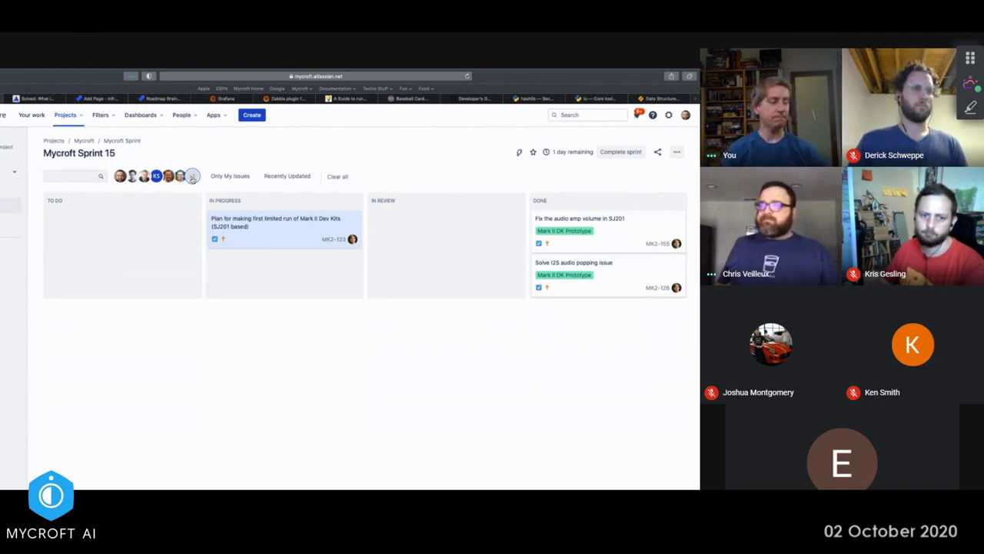
click(192, 176)
click(206, 210)
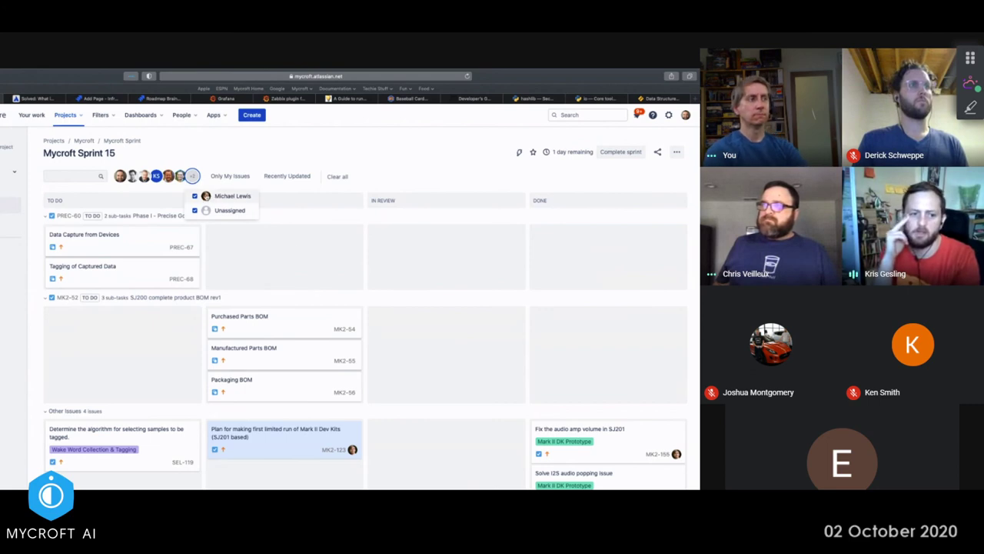
click(196, 197)
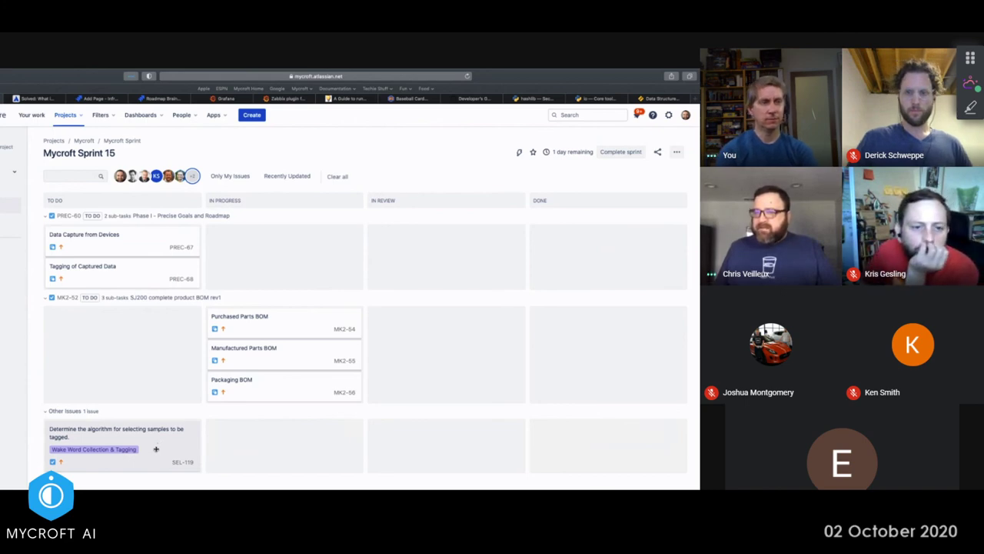
- Assign SEL-119 'Determine the algorithm for selecting samples to be tagged' to myself
click(156, 448)
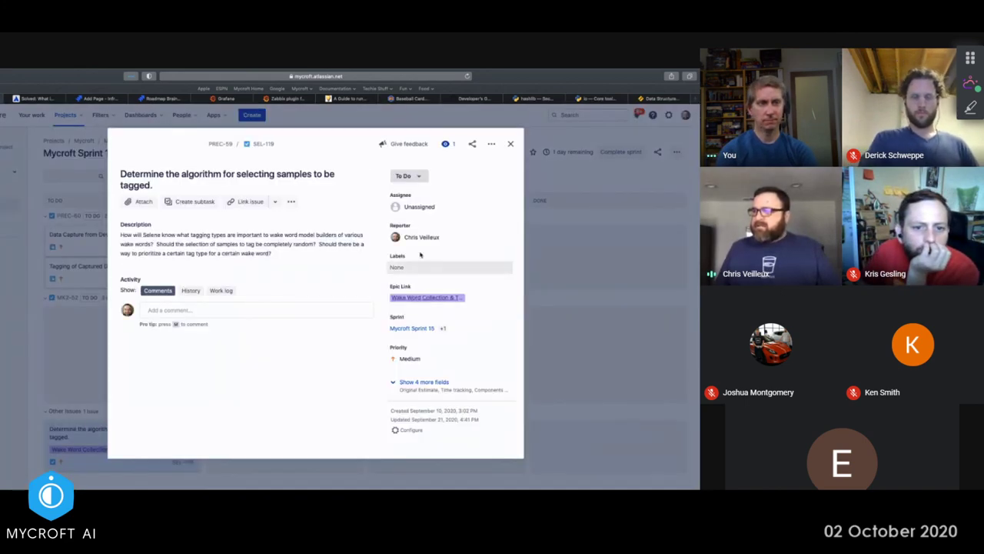
click(415, 206)
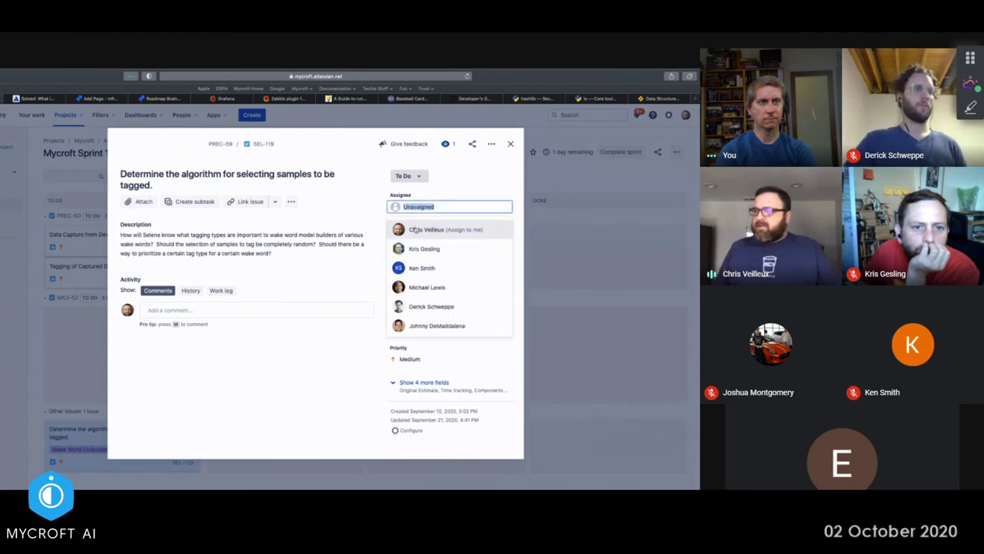
click(421, 230)
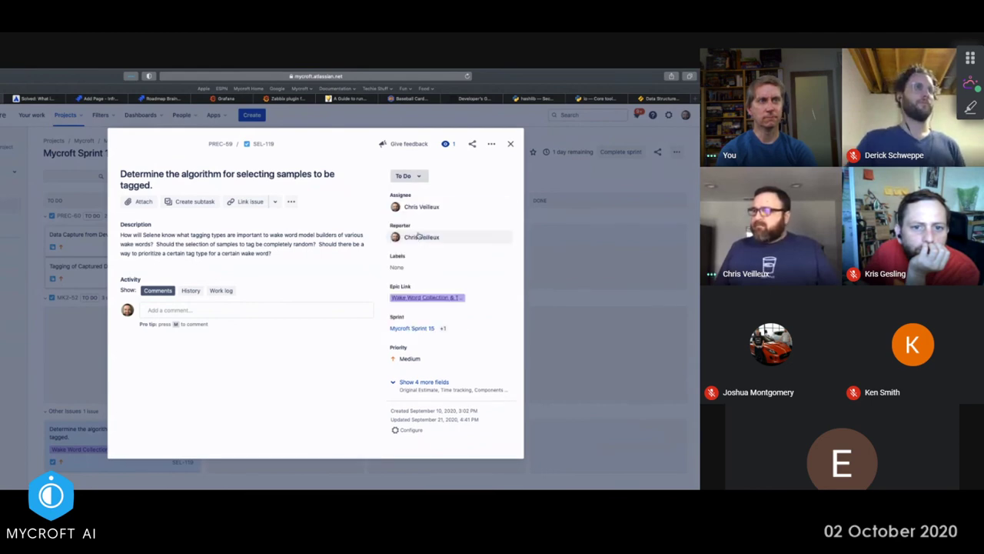
click(511, 146)
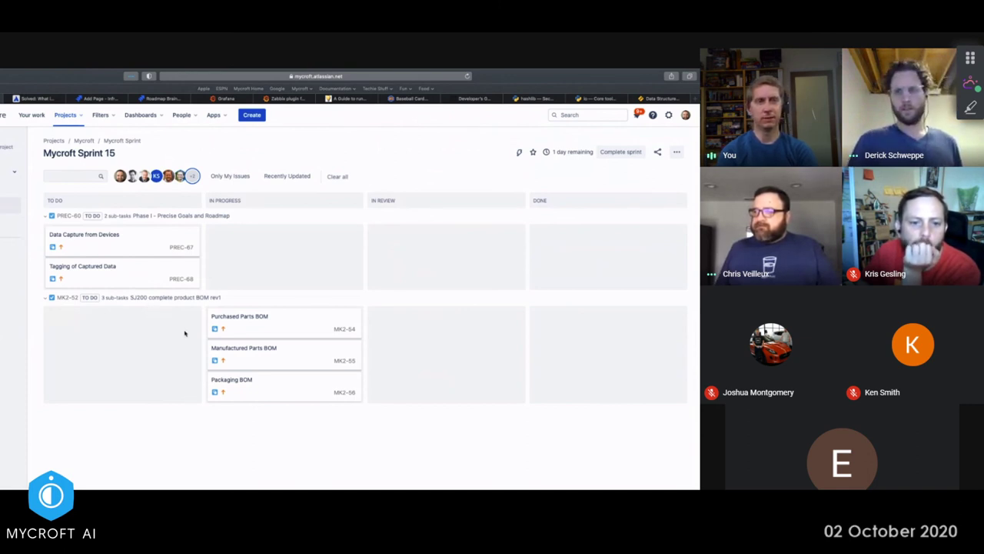
- Assign the Purchased Parts BOM sub-task to the team member
click(305, 328)
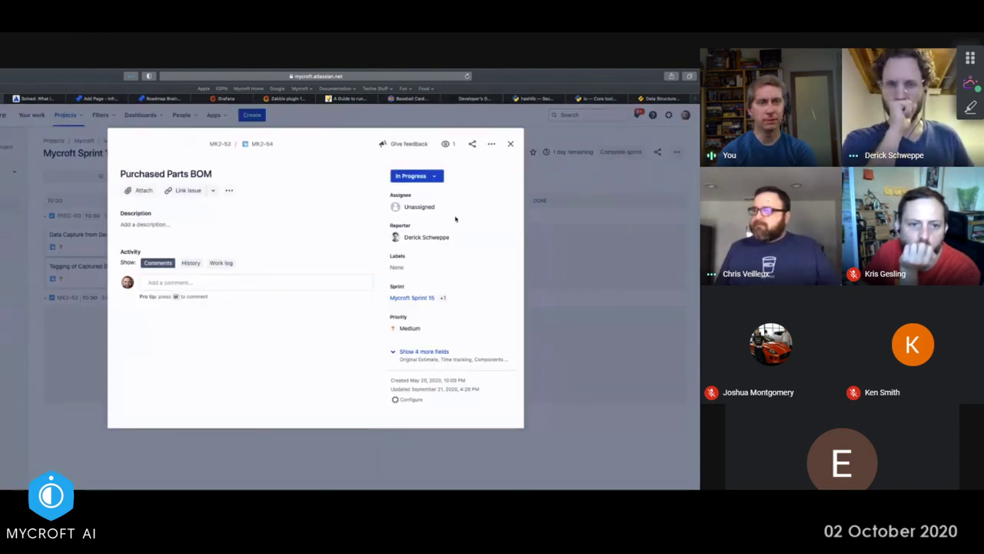
click(512, 145)
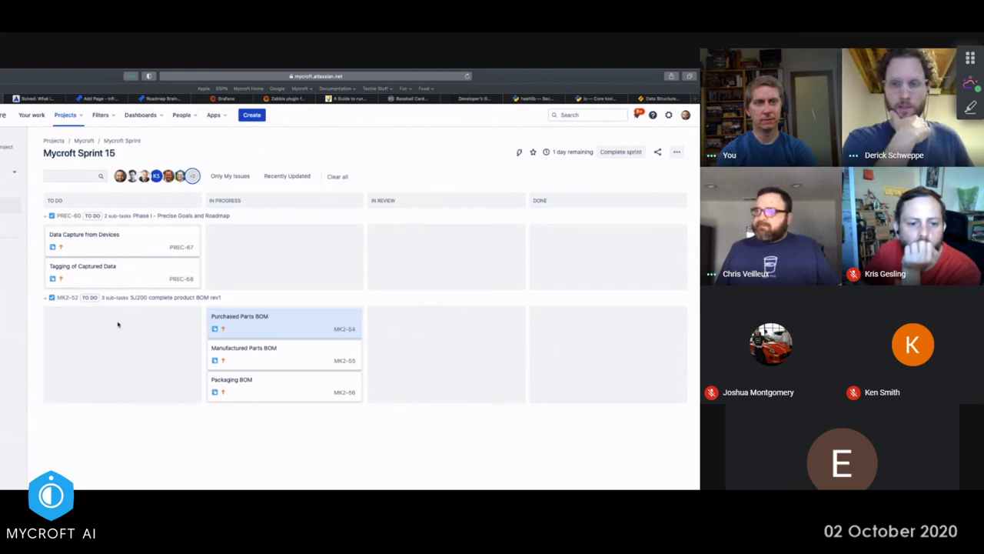
click(298, 331)
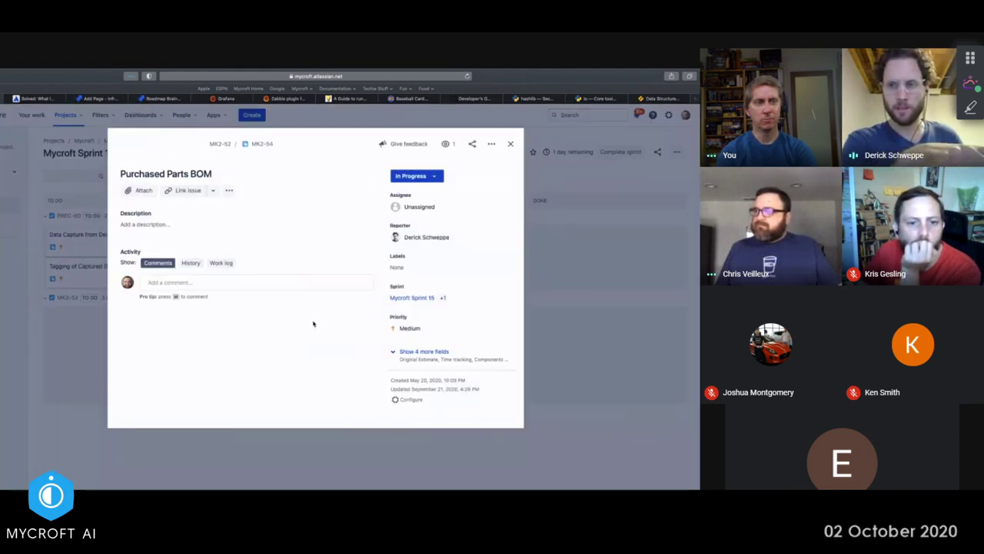
click(408, 206)
click(427, 268)
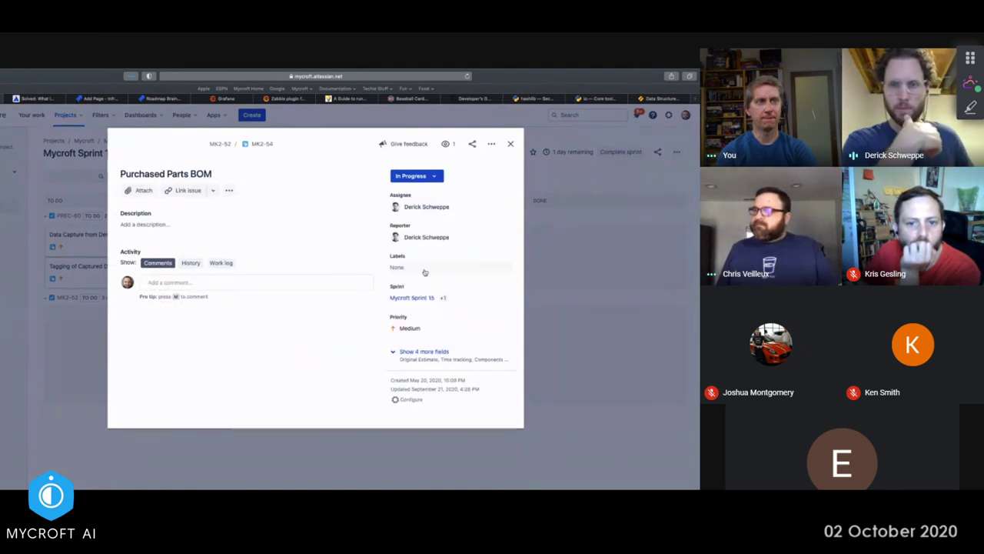
click(510, 144)
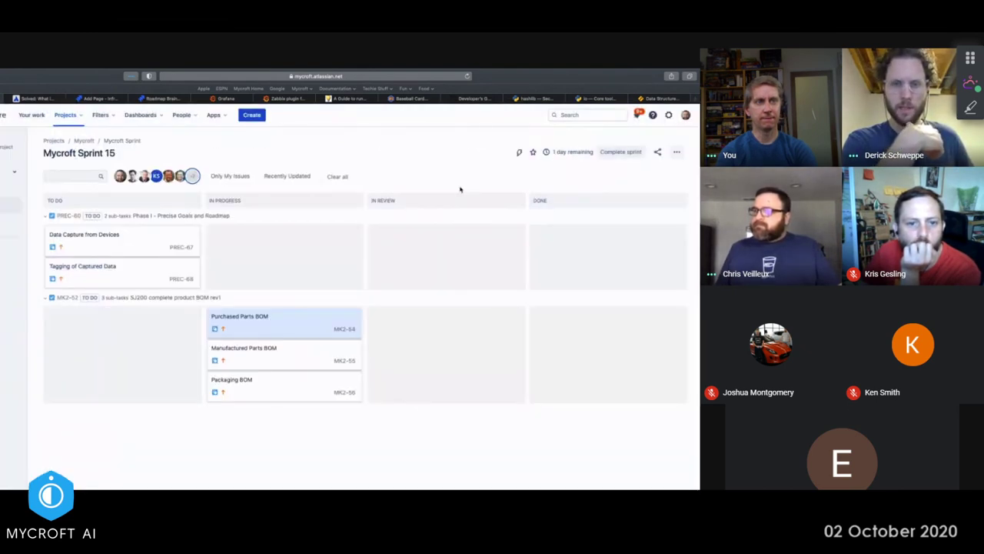
- Assign the Manufactured Parts BOM and Packaging BOM sub-tasks to the same member
click(289, 332)
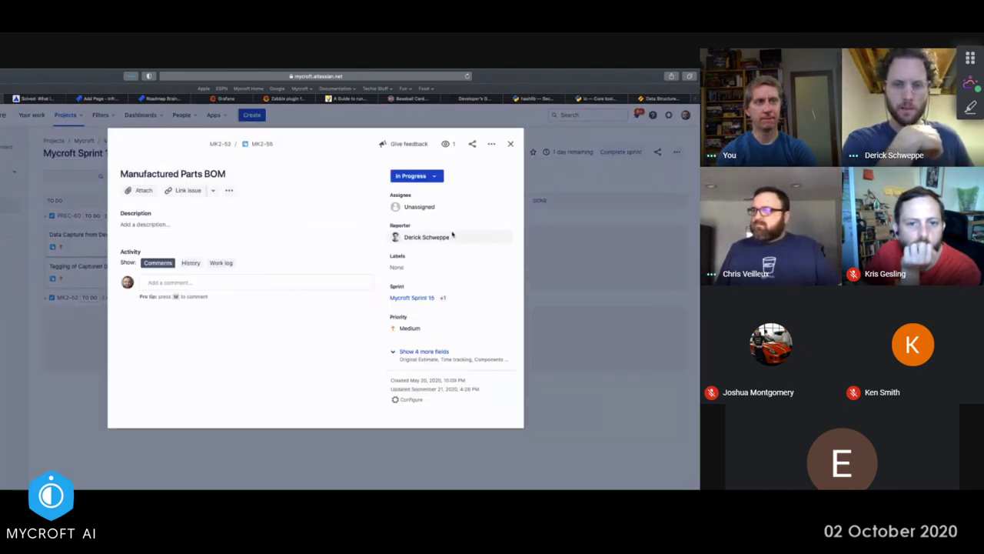
click(422, 209)
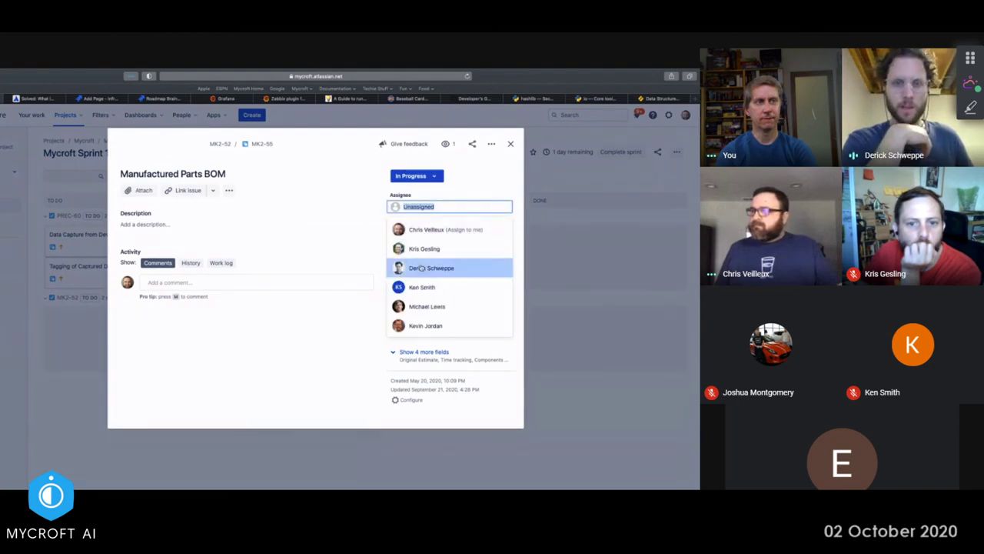
click(421, 268)
click(510, 145)
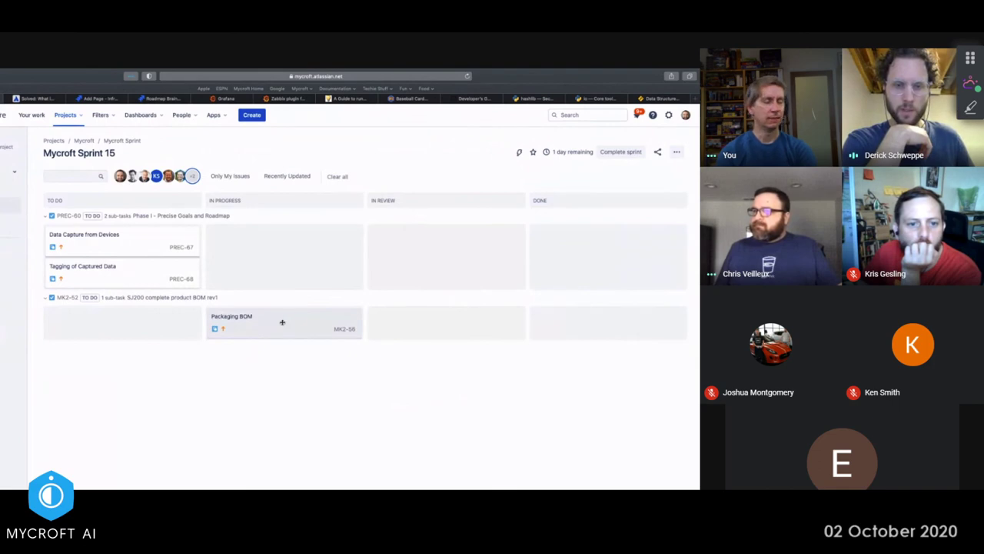
click(282, 323)
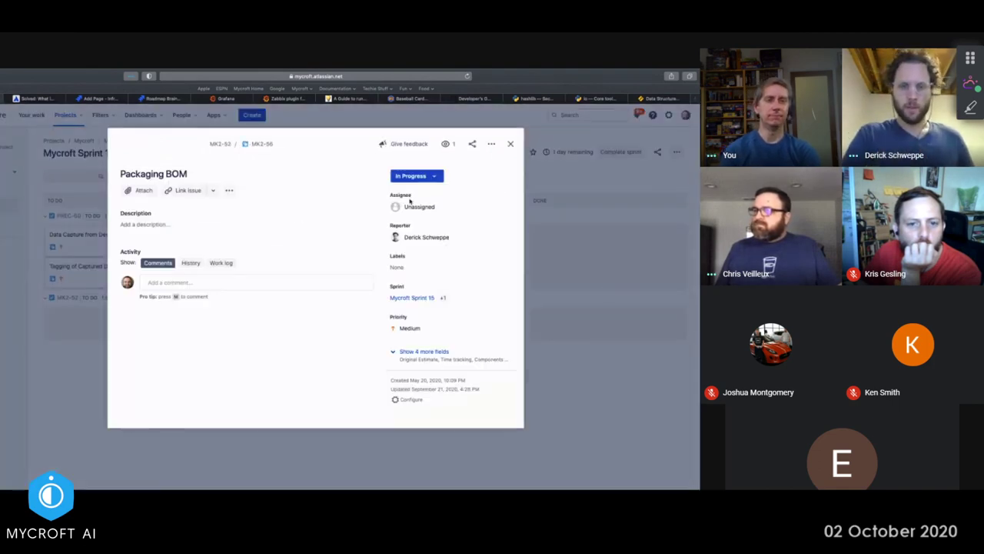
click(407, 207)
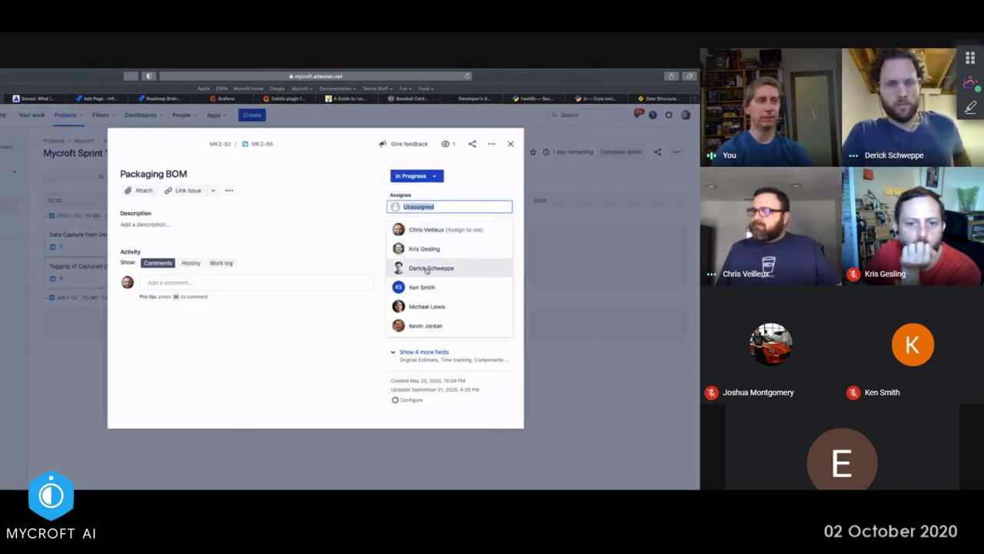
click(427, 270)
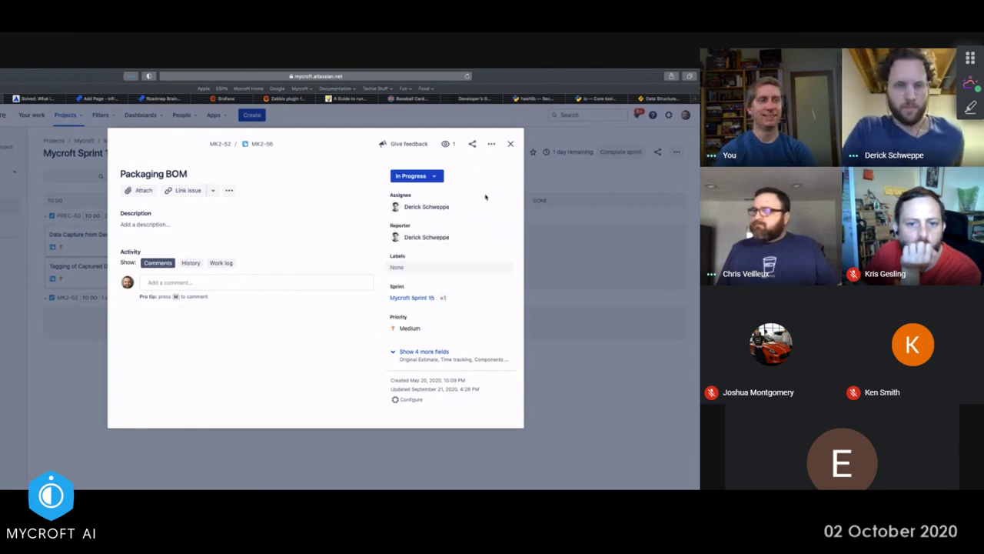
click(512, 145)
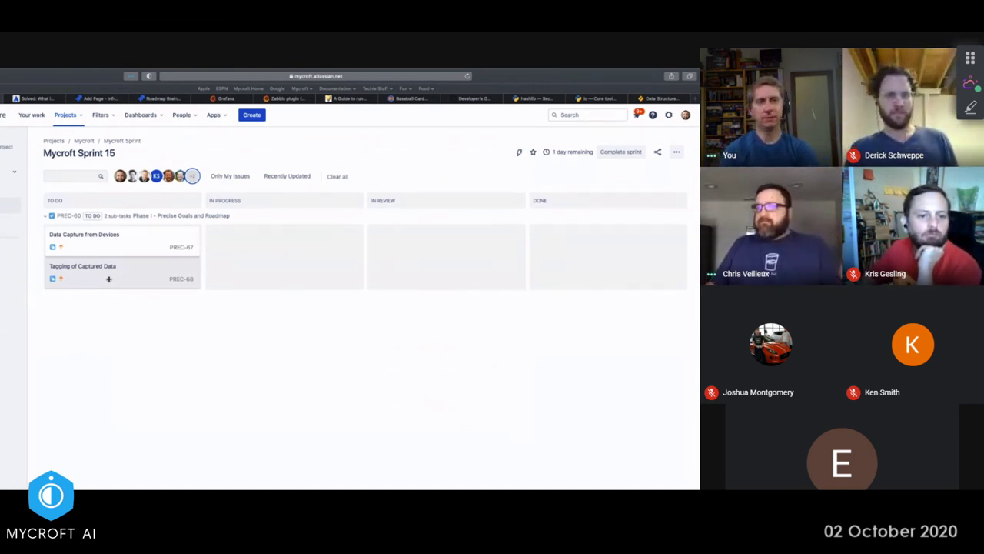
- Open PREC-68 Tagging of Captured Data, then follow its 'is duplicated by' link to PREC-65
drag(108, 278, 105, 279)
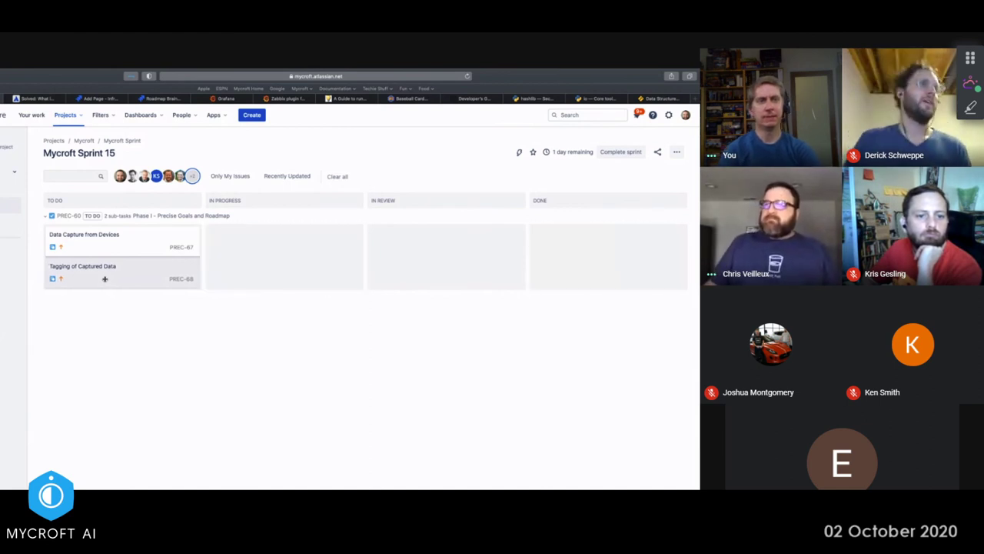
click(129, 280)
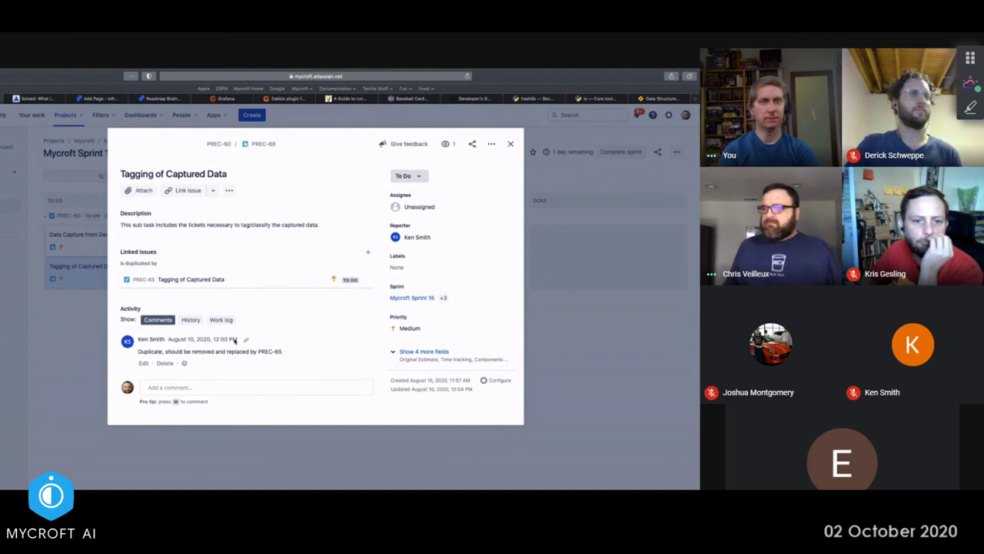
click(417, 176)
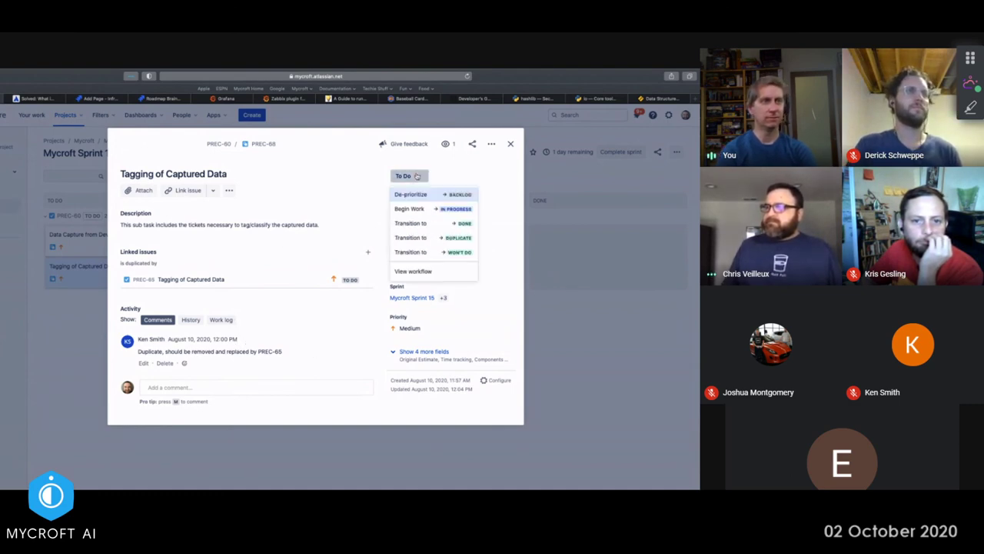
click(417, 176)
click(330, 182)
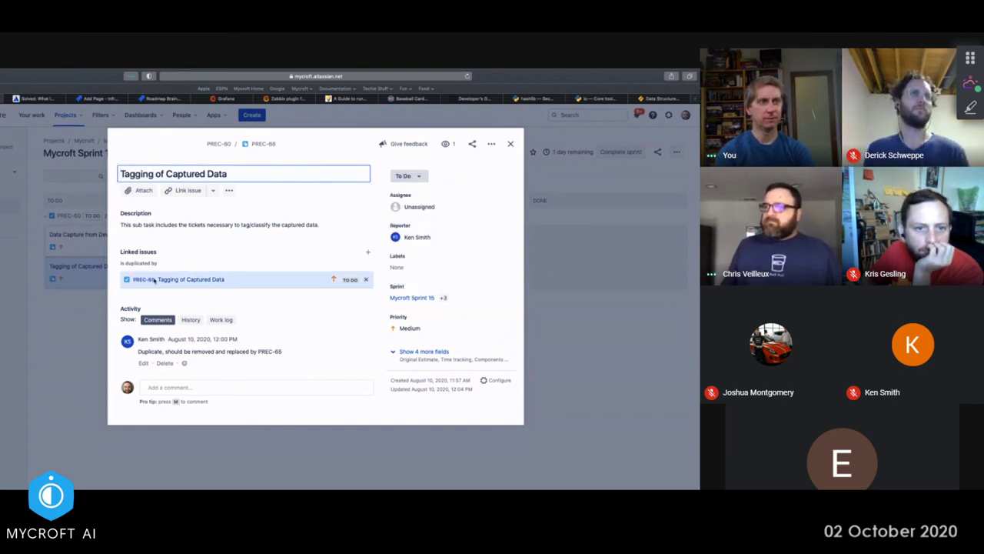
click(153, 281)
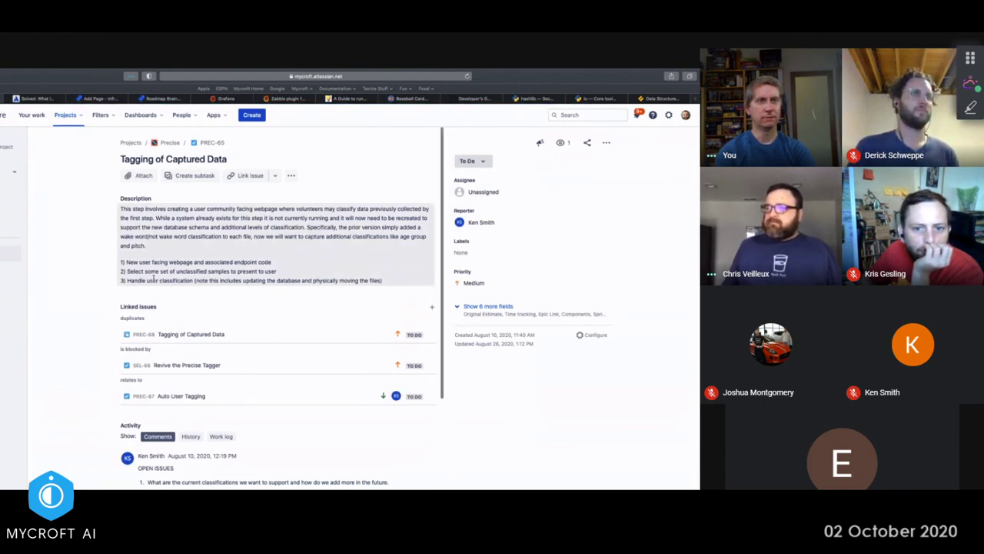
scroll(154, 280, left, 5)
- Back on the board, open PREC-68 and view its status options without changing them
key(Escape)
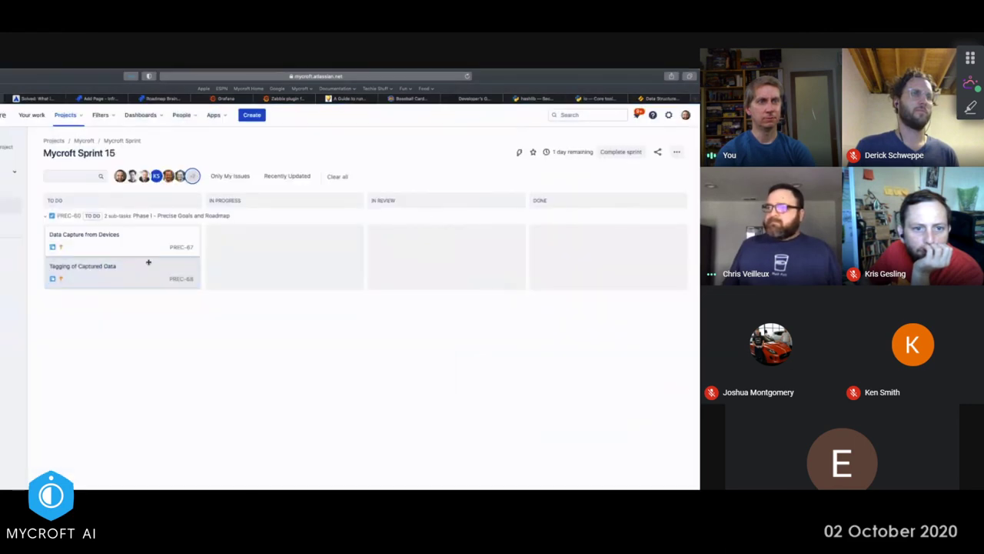
click(149, 248)
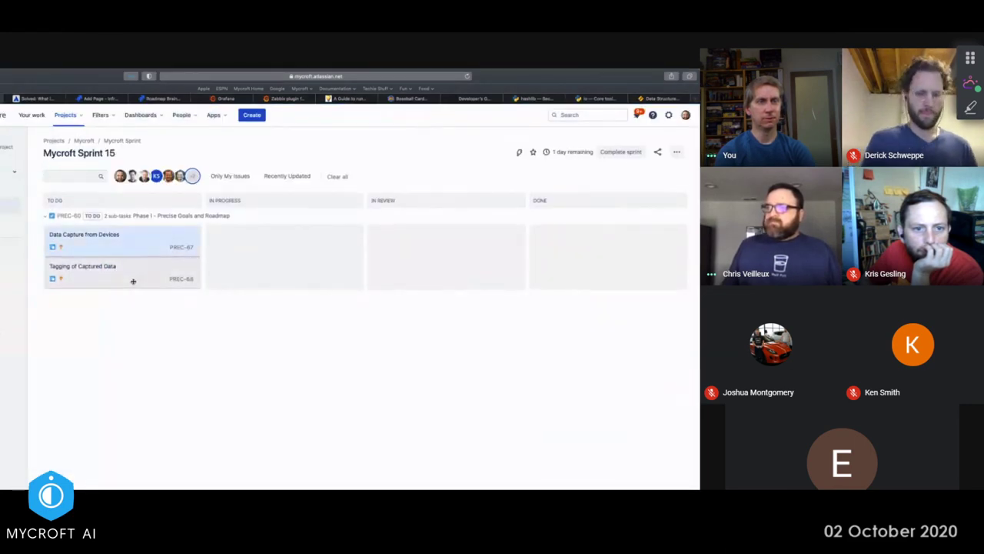
click(134, 281)
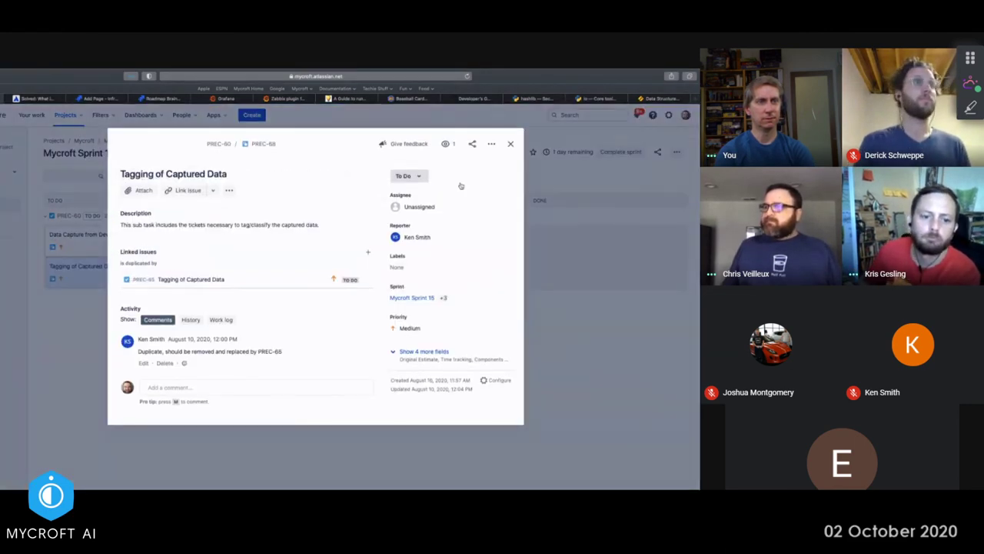
click(415, 176)
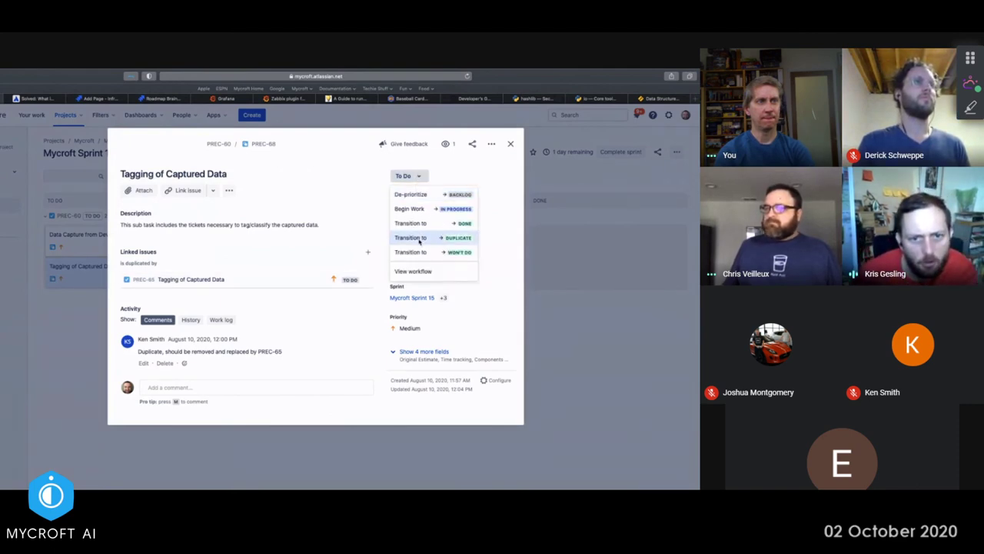
click(230, 261)
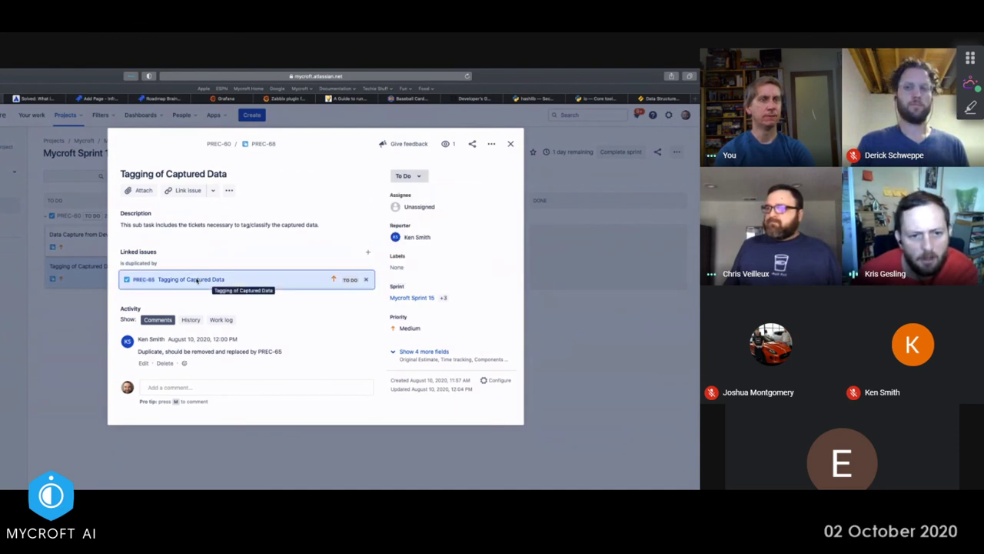
- Set PREC-65's Sprint field to Mycroft Sprint 16
click(198, 282)
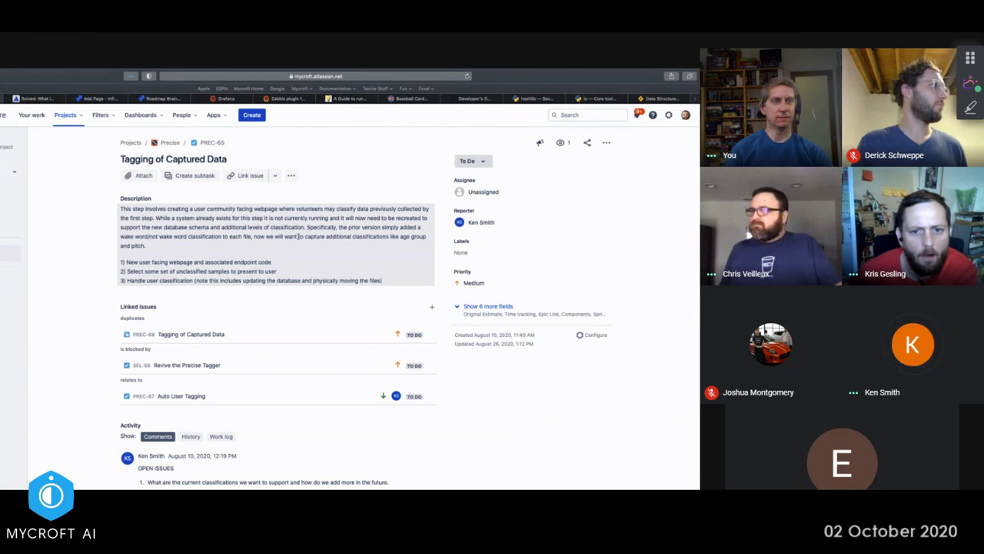
click(480, 308)
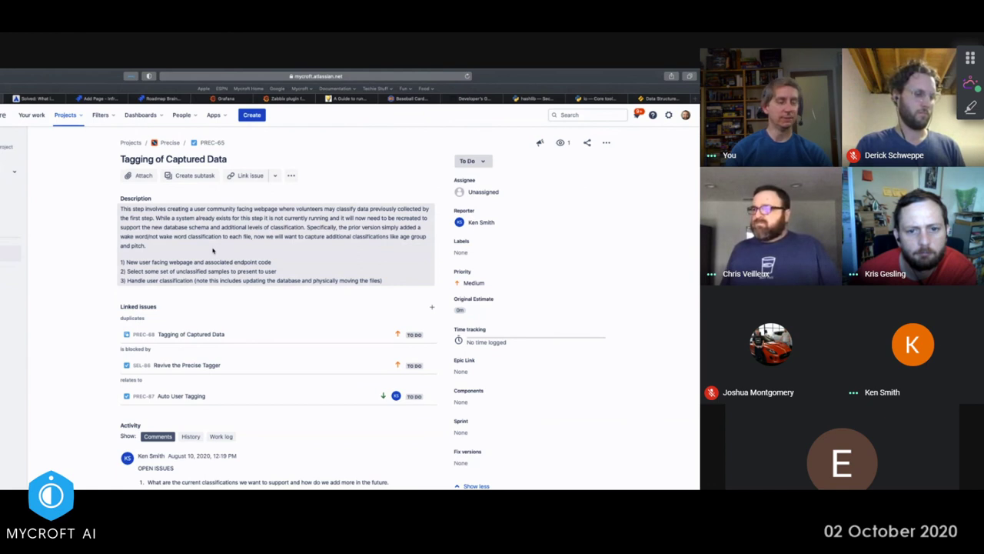
click(462, 433)
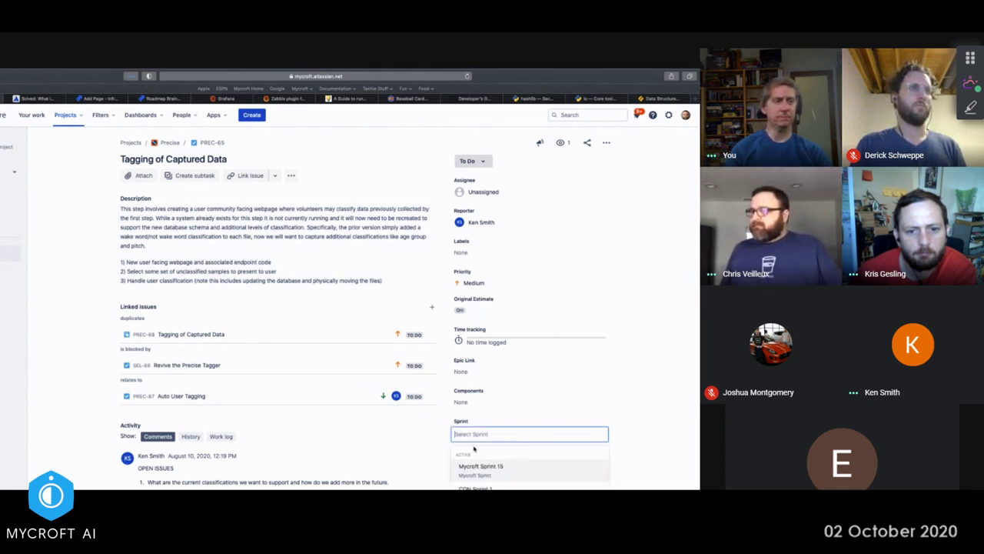
click(480, 479)
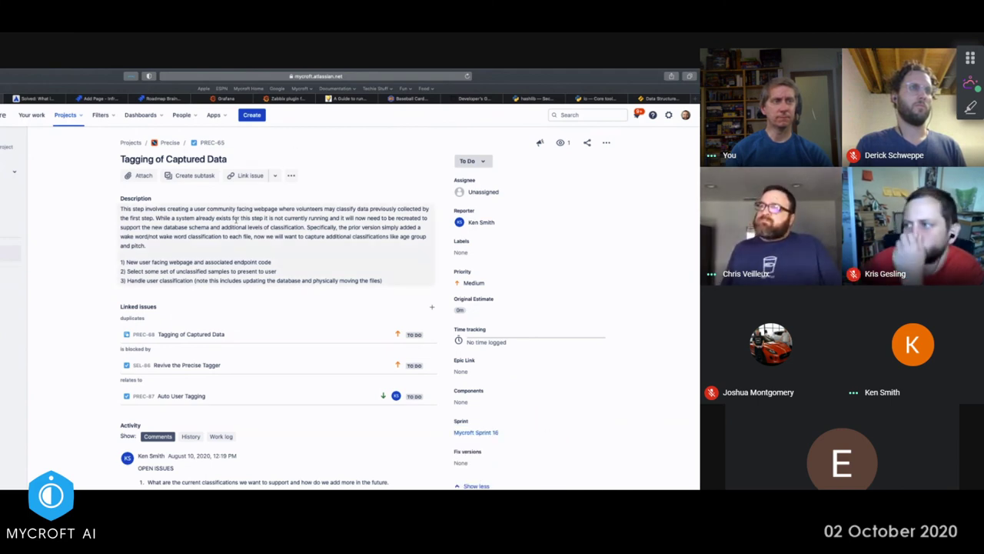
scroll(294, 143, left, 5)
- Close PREC-68, then resolve PREC-67 Data Capture from Devices as Duplicate
click(510, 143)
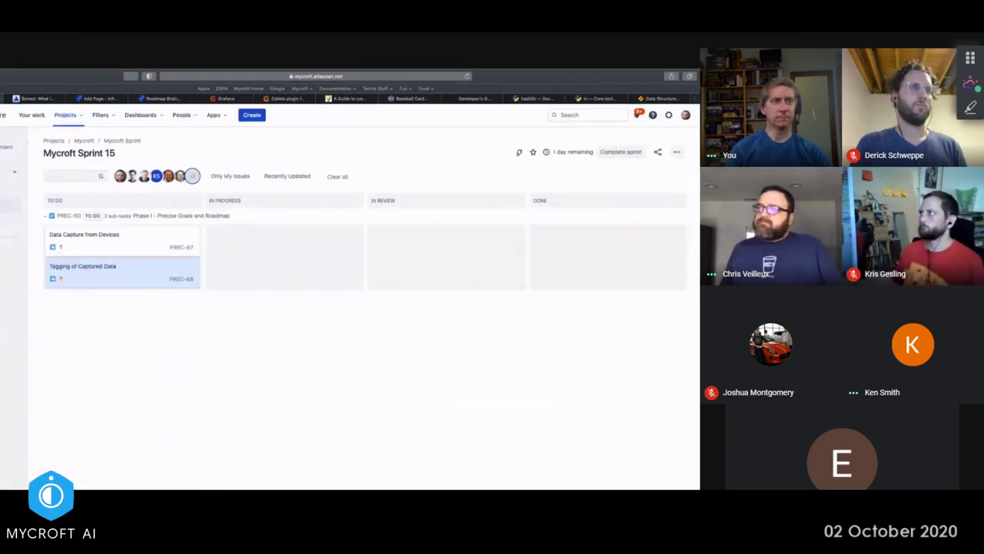
click(123, 249)
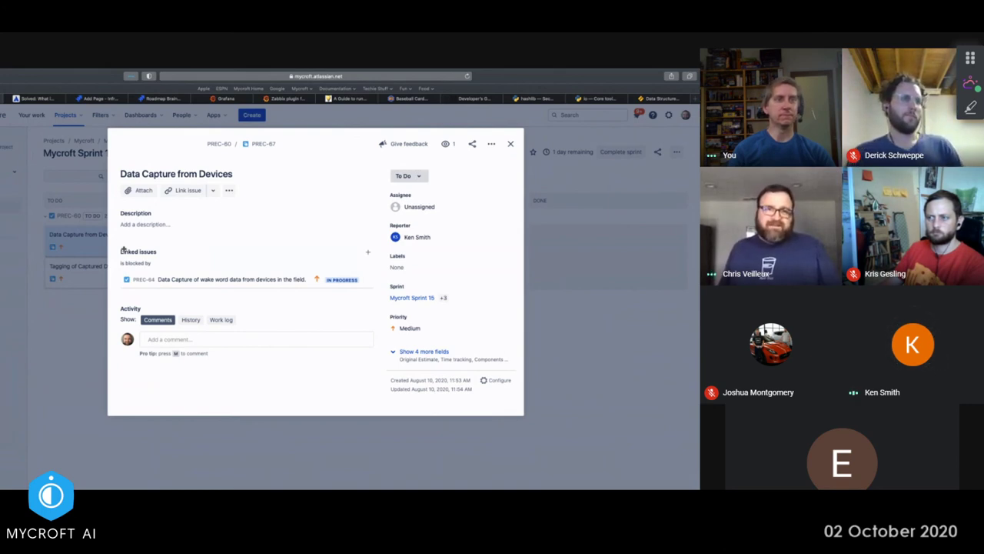
click(416, 177)
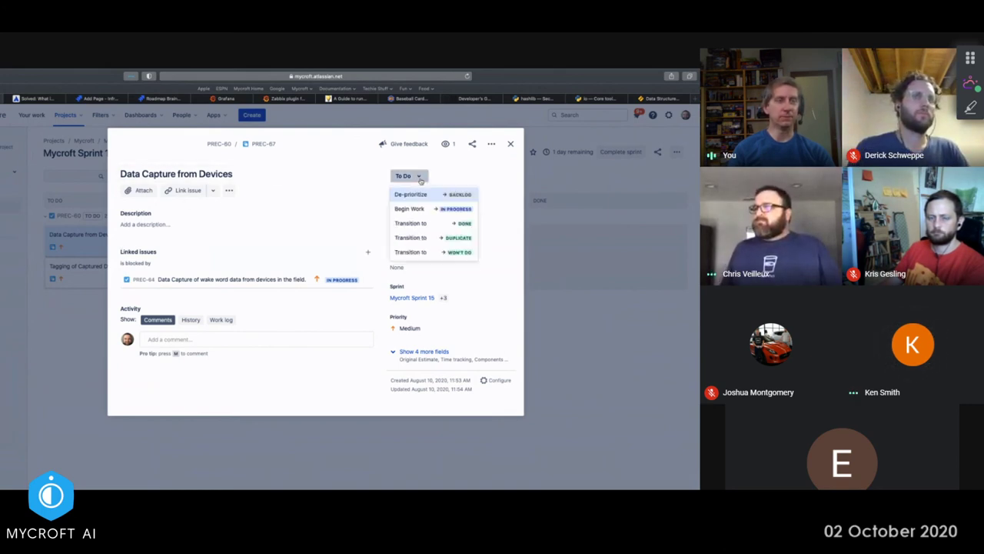
click(417, 239)
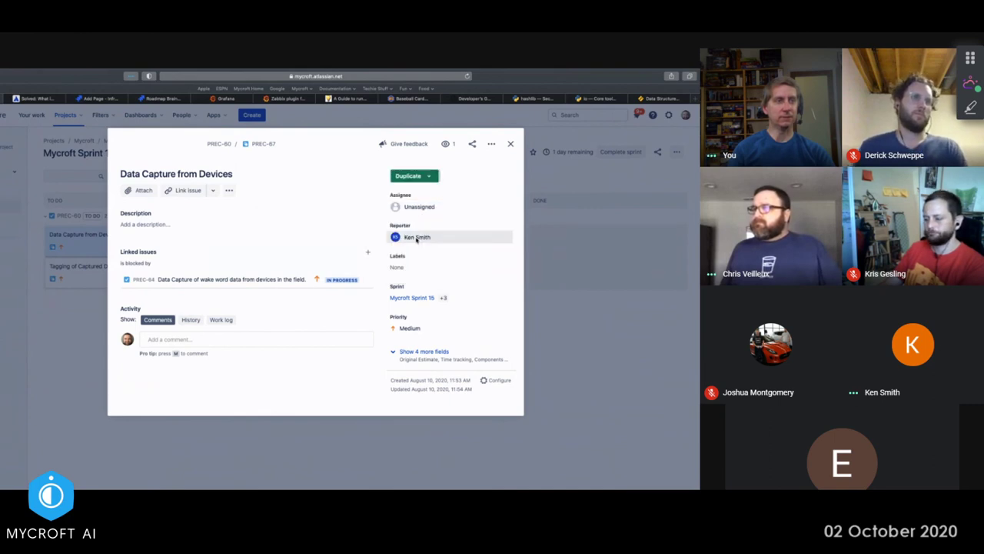
click(510, 144)
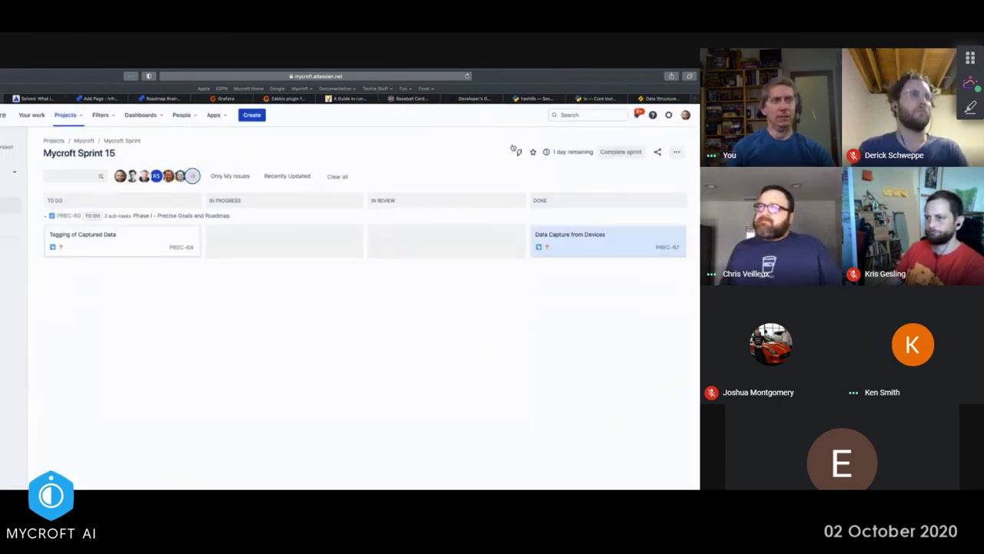
- Resolve the Tagging of Captured Data sub-task as Duplicate
click(139, 251)
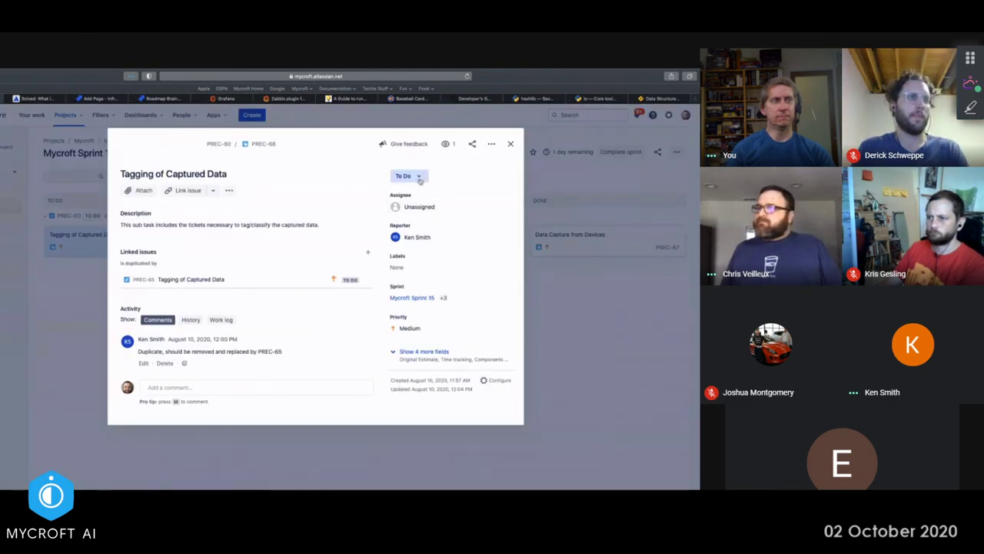
click(420, 178)
click(418, 234)
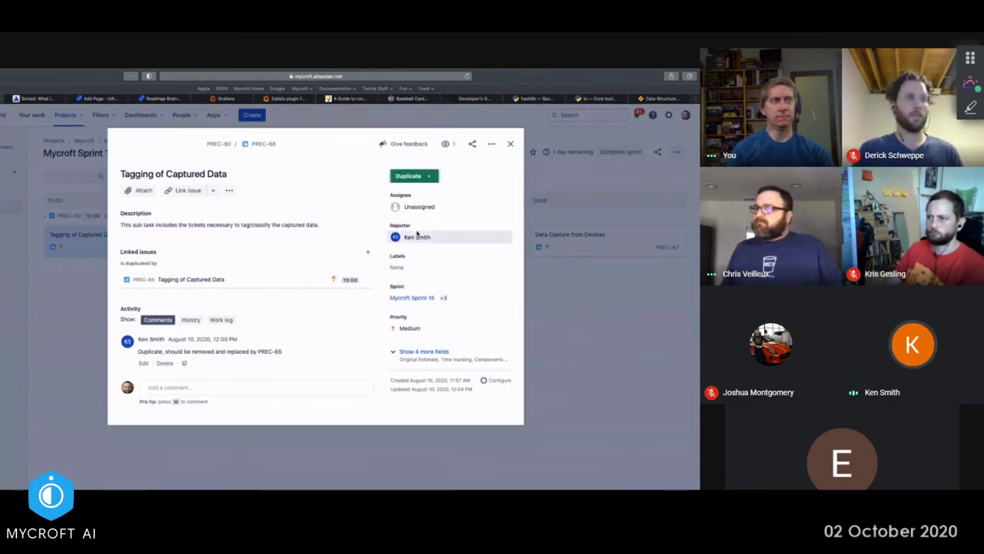
click(511, 144)
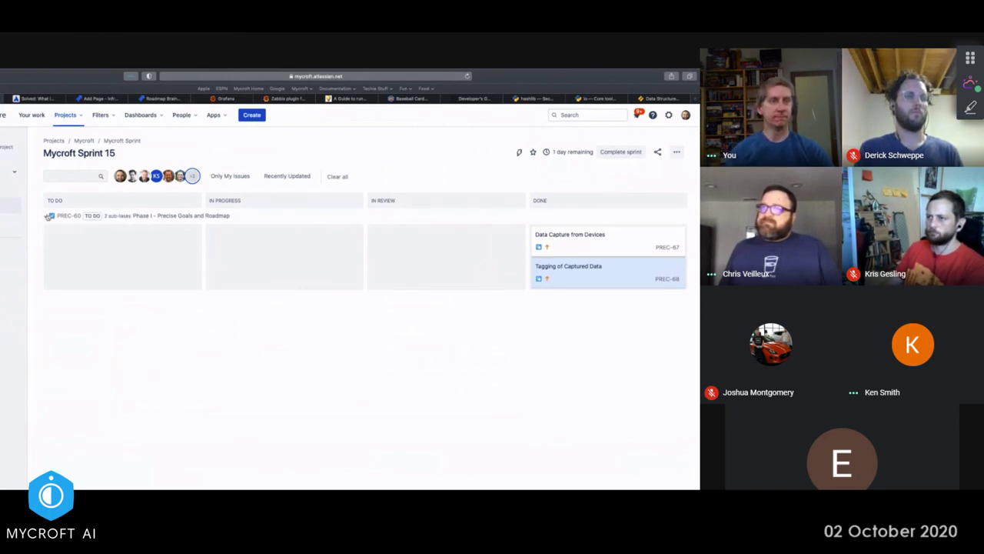
- Collapse the PREC-60 swimlane and start an issue search
click(47, 217)
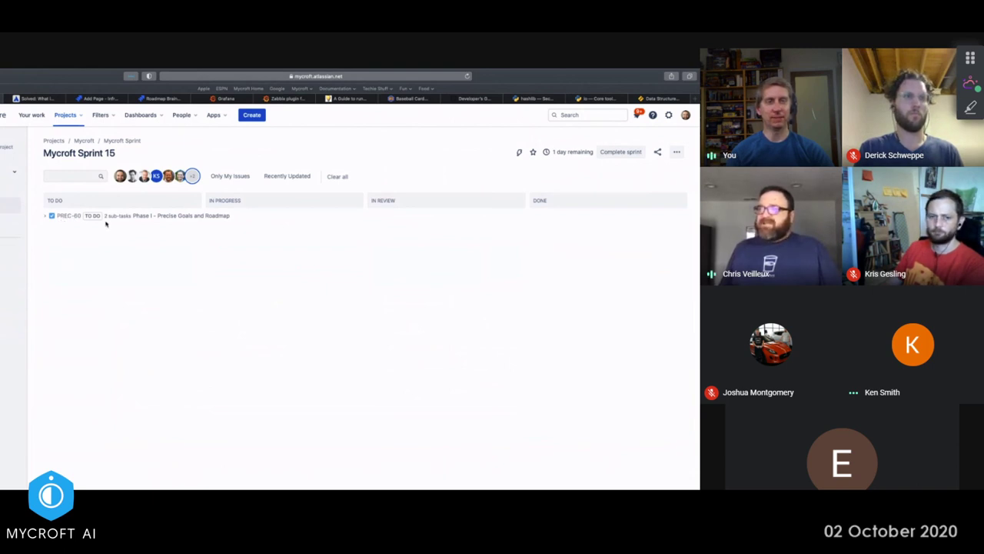
click(75, 176)
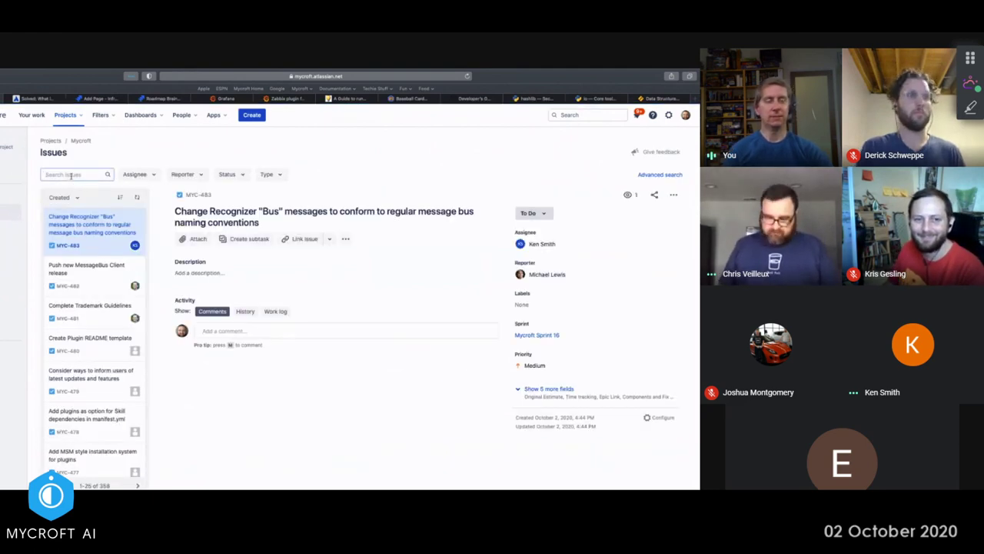
text(prec)
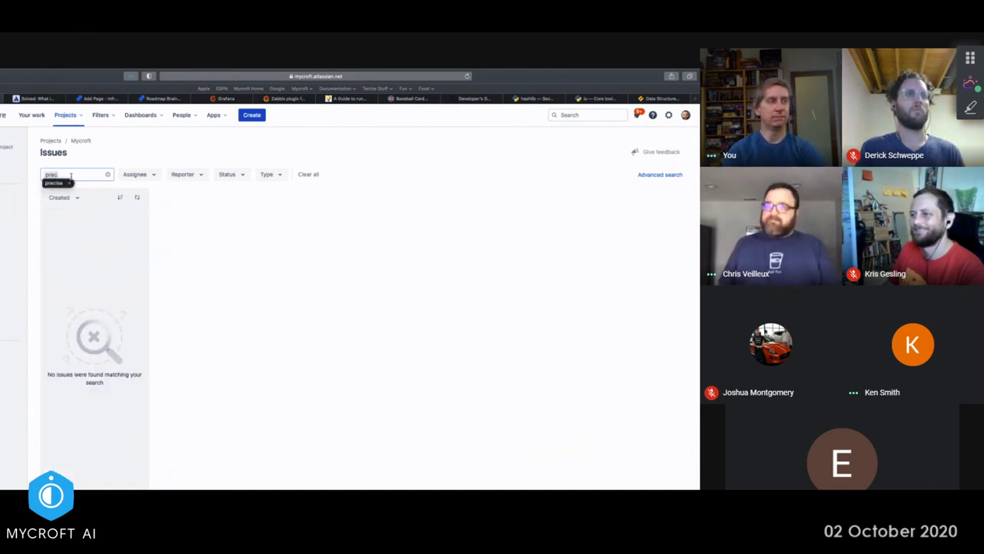
text(is)
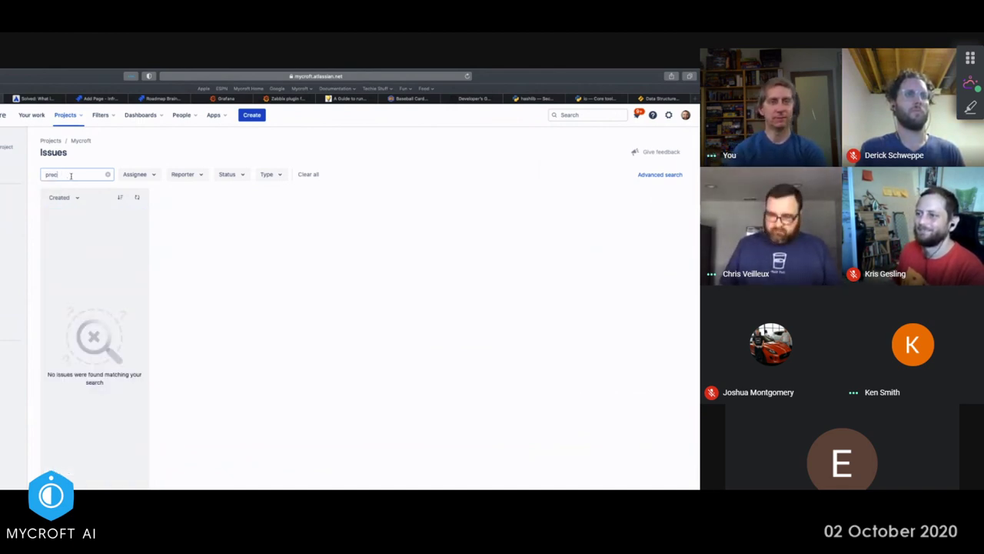
- Delete the 'precise' query from the issue search box
key(BackSpace)
key(BackSpace)
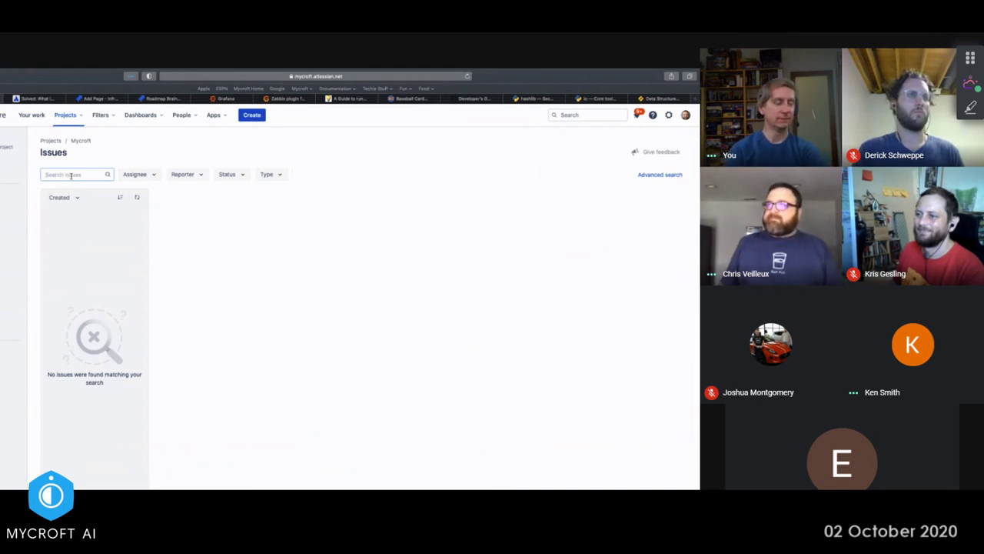